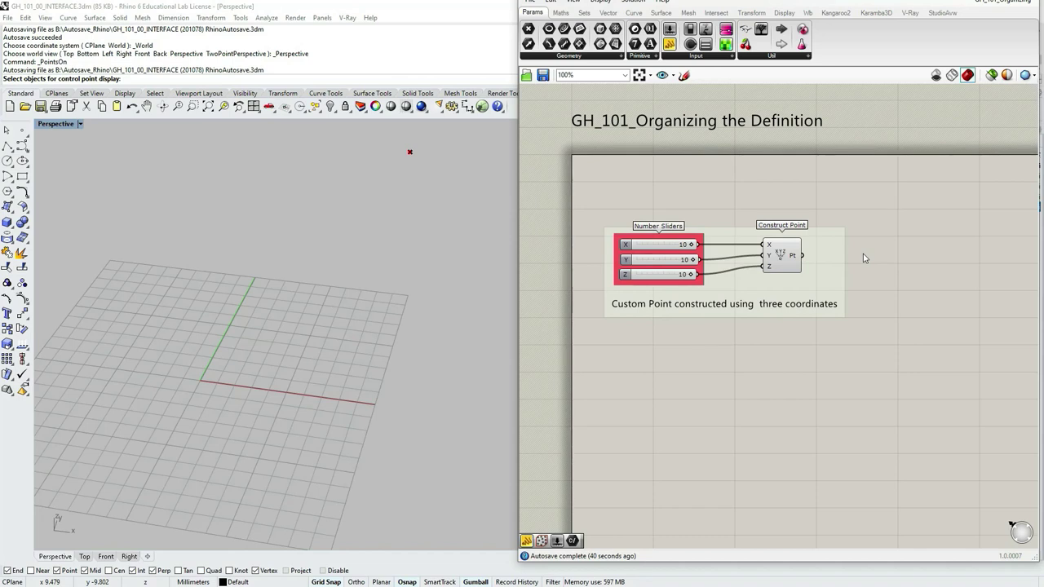
Step: Place two empty Panels below the point definition, one from Params > Input and one via //
drag(962, 5, 963, 31)
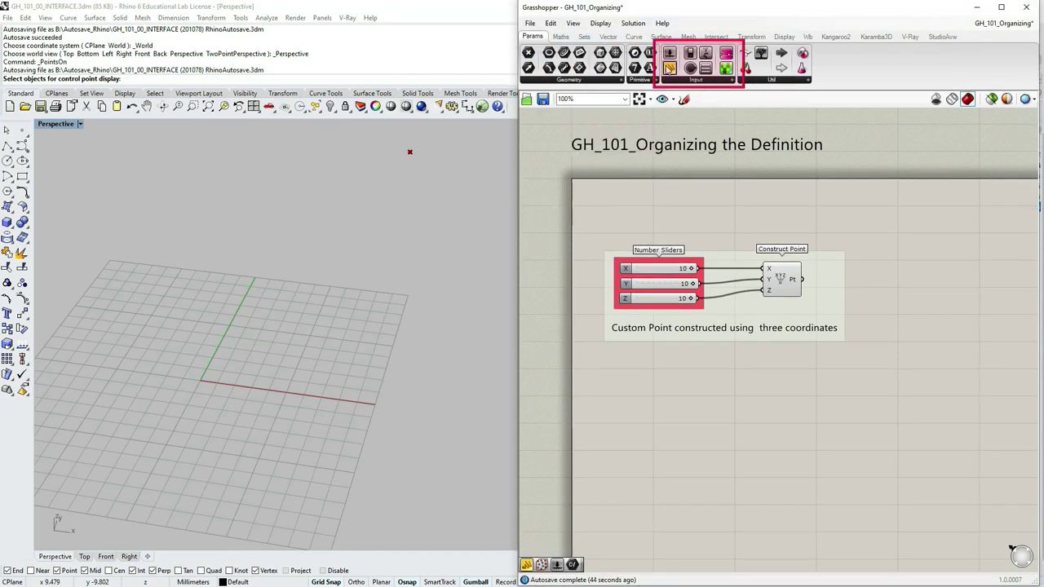
drag(669, 69, 680, 442)
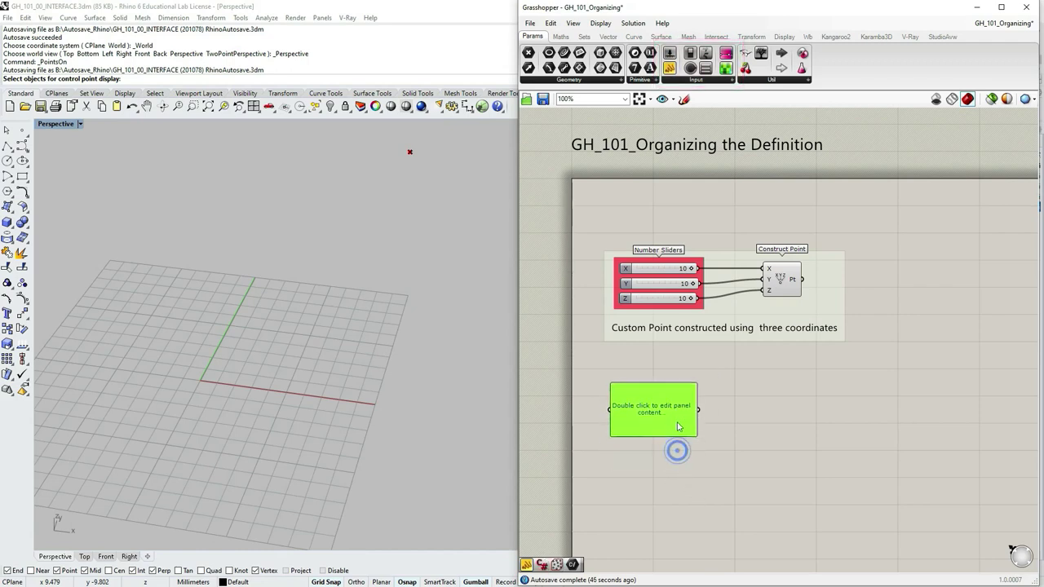
click(732, 494)
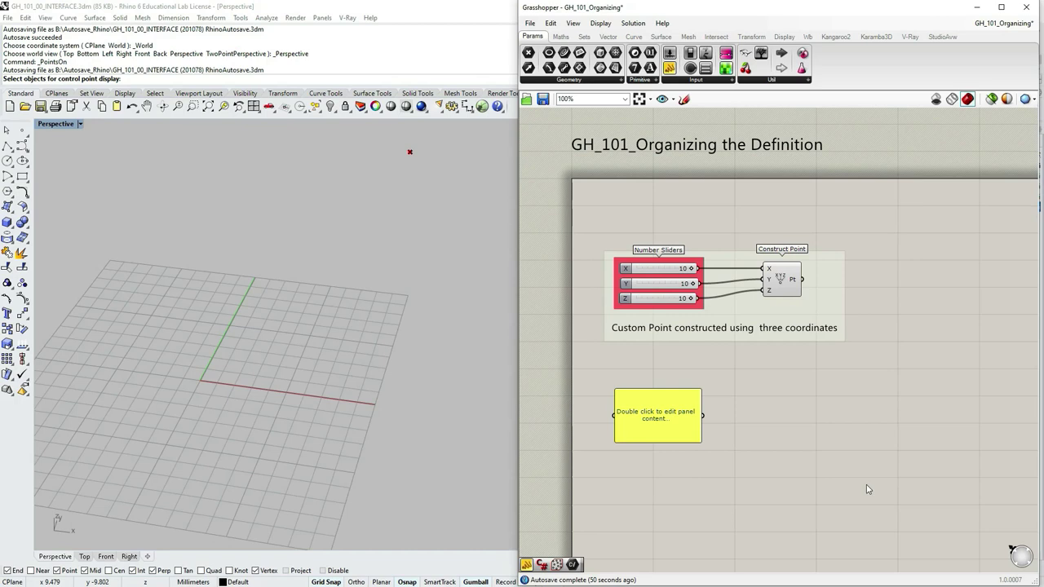
double_click(774, 424)
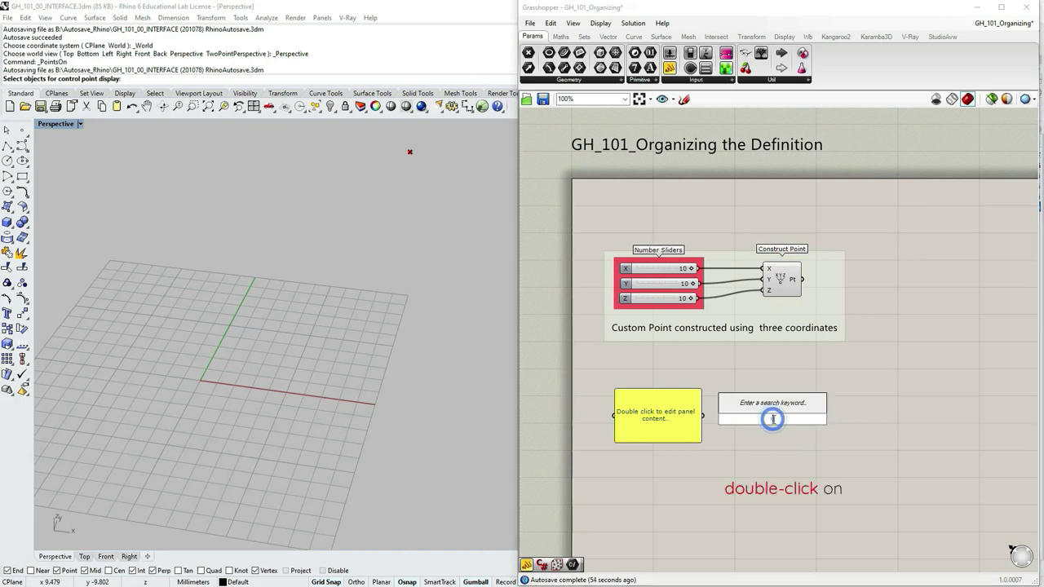
text(//)
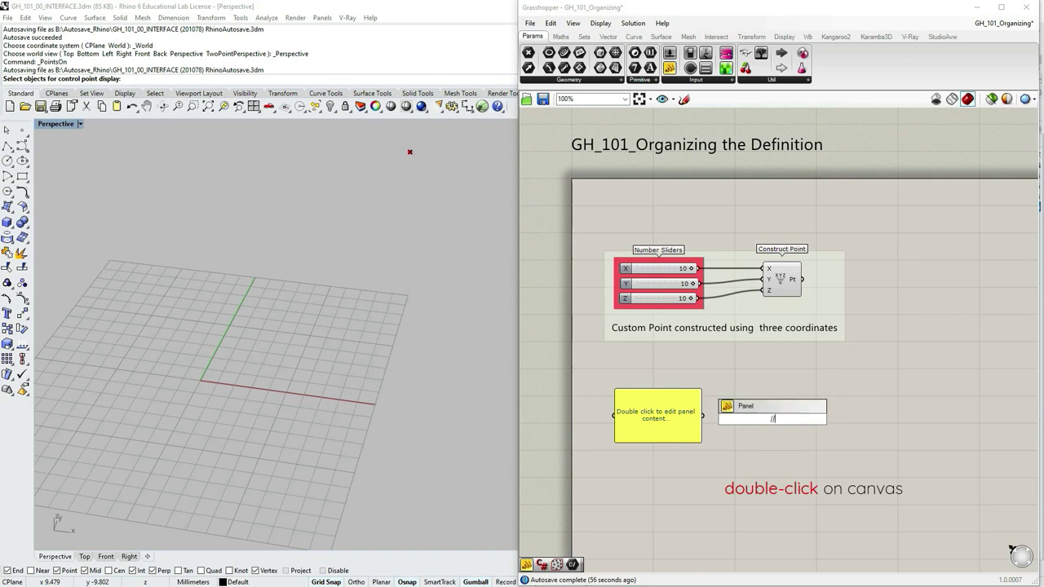
key(Return)
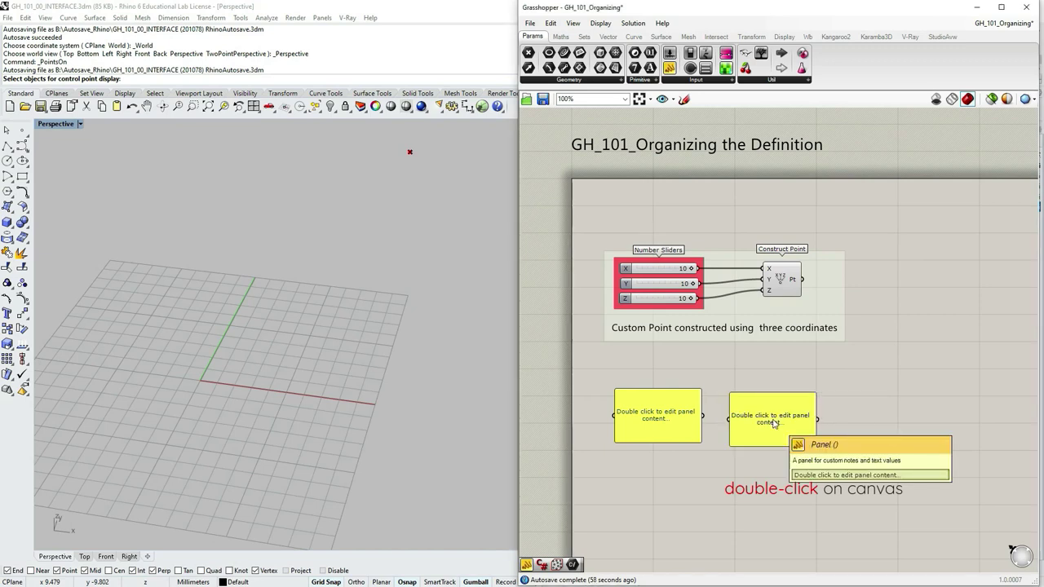
Step: Add a small panel containing the value 5 using the "5 canvas search entry
double_click(891, 417)
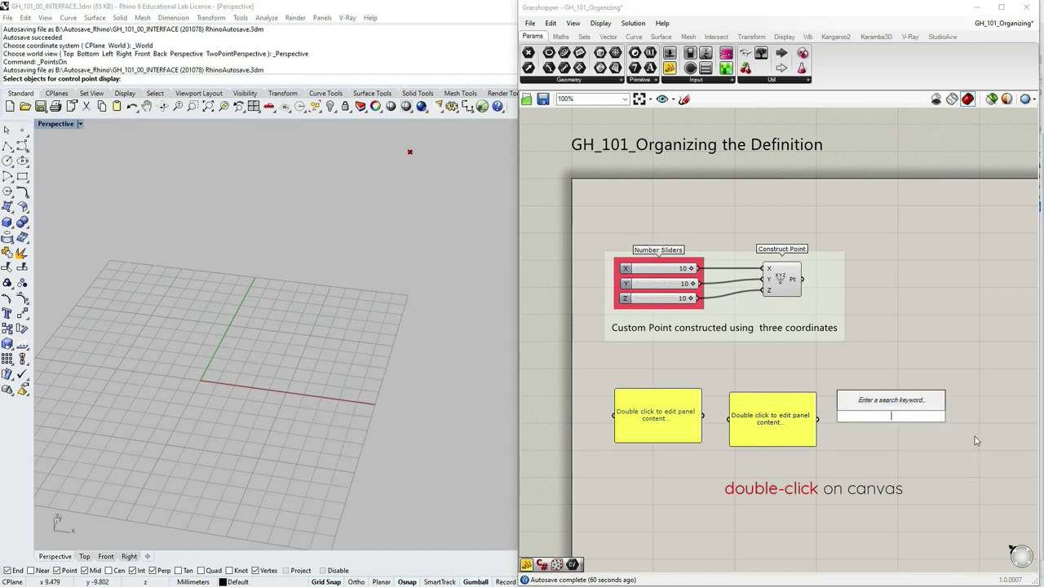
text(")
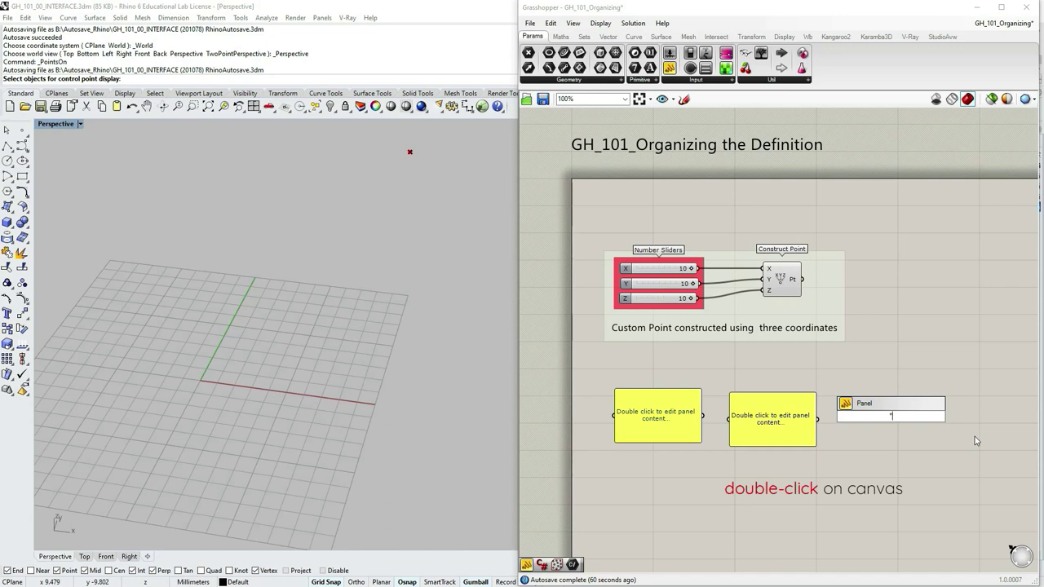
text(5)
key(Return)
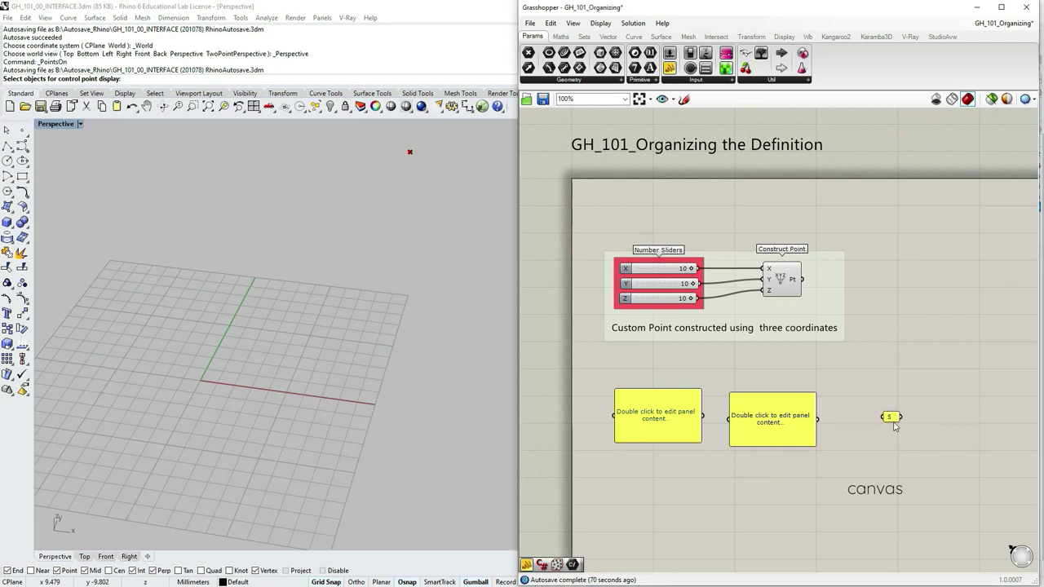
Step: Resize the 5 panel and line it up beside the two empty panels in one row
drag(901, 422, 869, 405)
click(791, 433)
drag(790, 433, 775, 440)
click(870, 454)
click(777, 442)
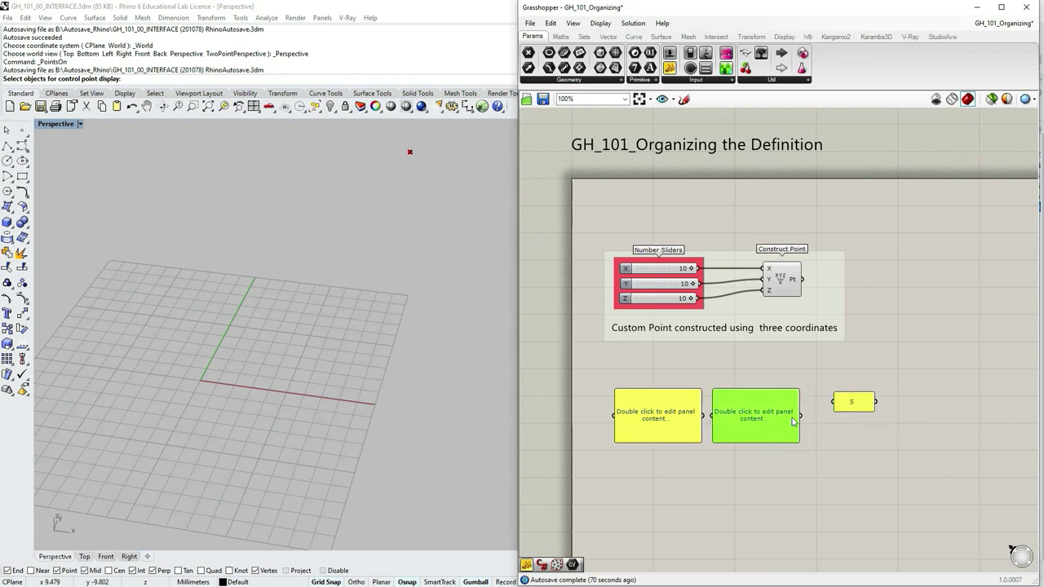
drag(866, 410, 853, 415)
click(847, 461)
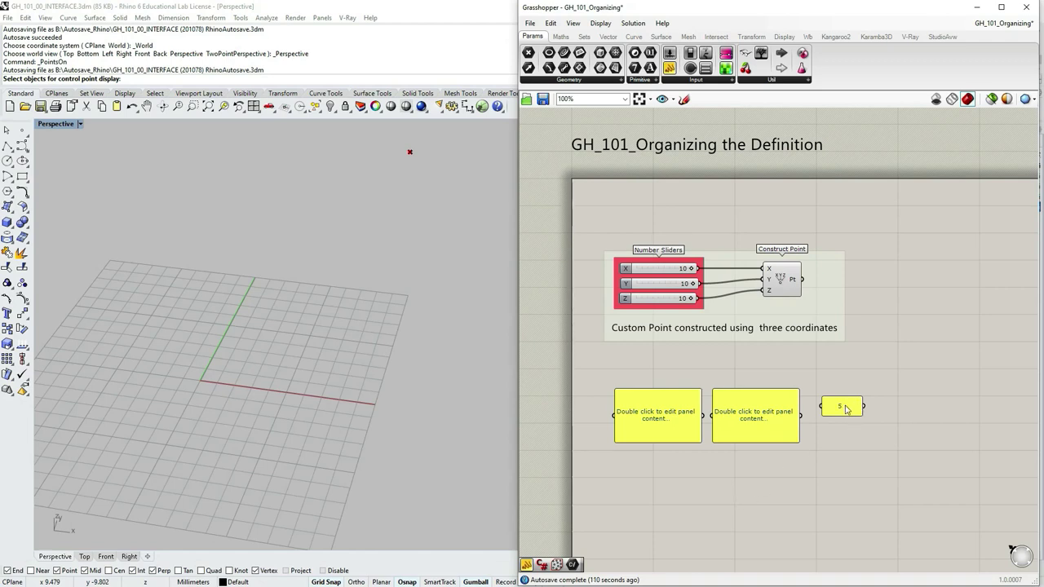
Step: Position the 5 panel below the sliders so it feeds Construct Point's Z input
drag(847, 410, 760, 297)
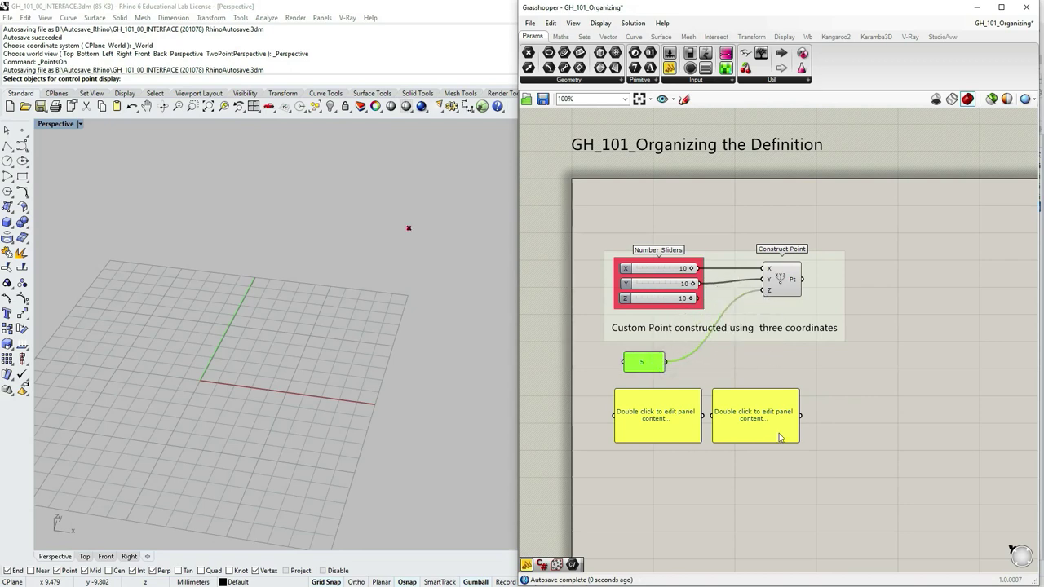
drag(651, 368, 650, 366)
click(790, 366)
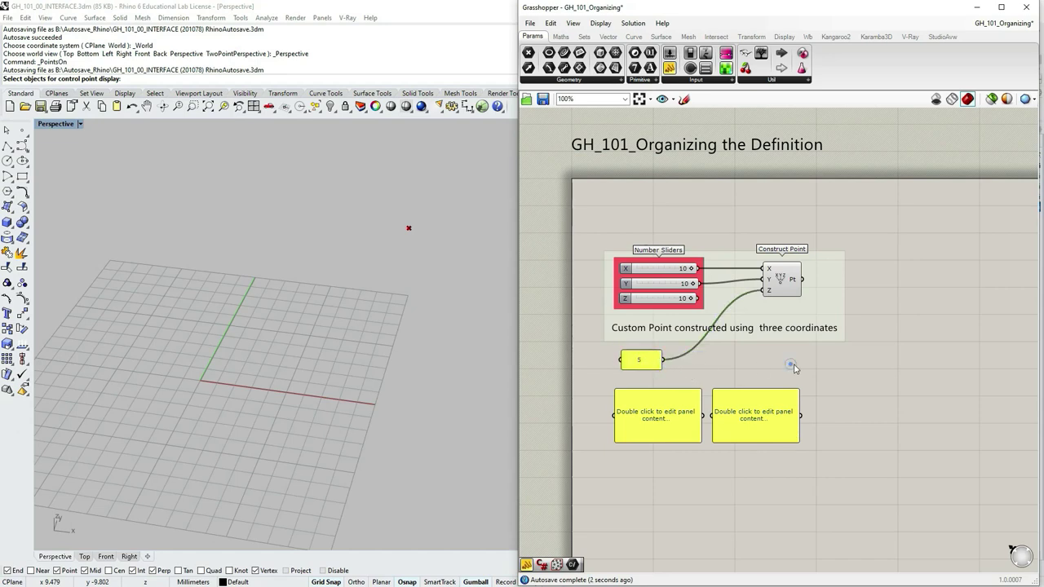
Step: Wire Construct Point's Pt output into a panel beside it, showing {10, 10, 5}
drag(779, 432, 933, 295)
drag(802, 279, 898, 293)
click(919, 379)
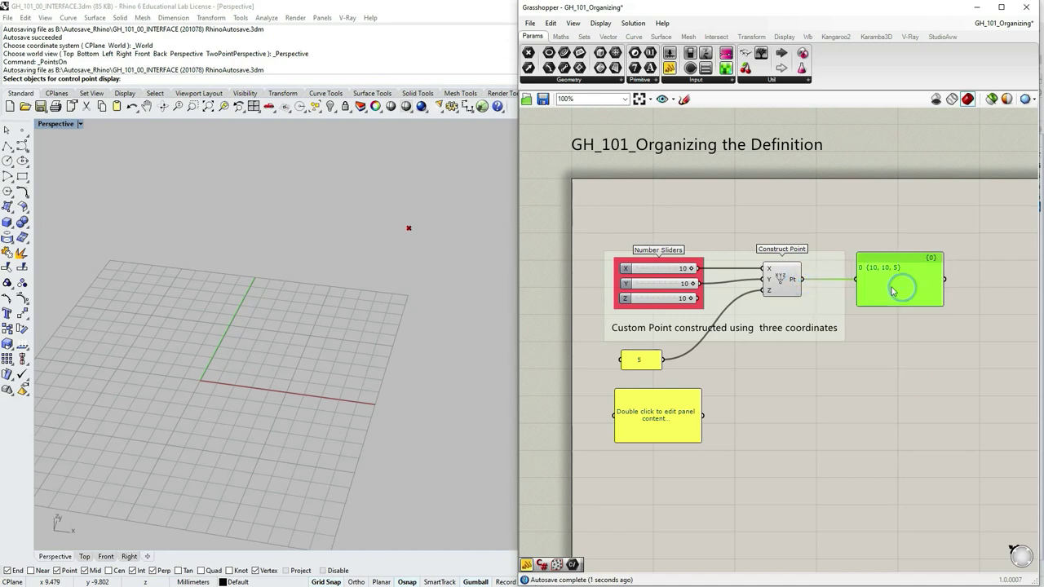
click(911, 361)
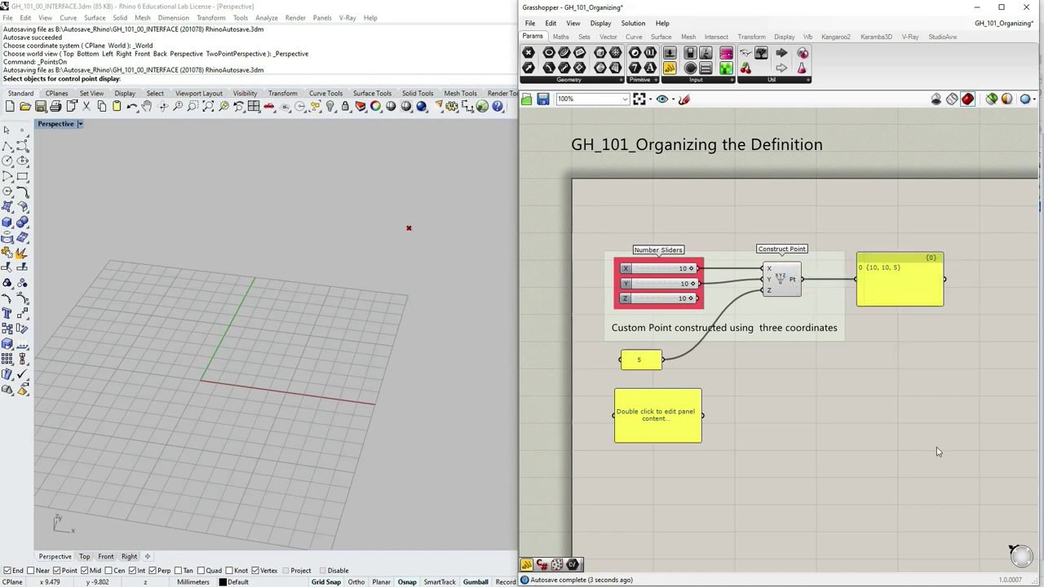
drag(678, 430, 674, 458)
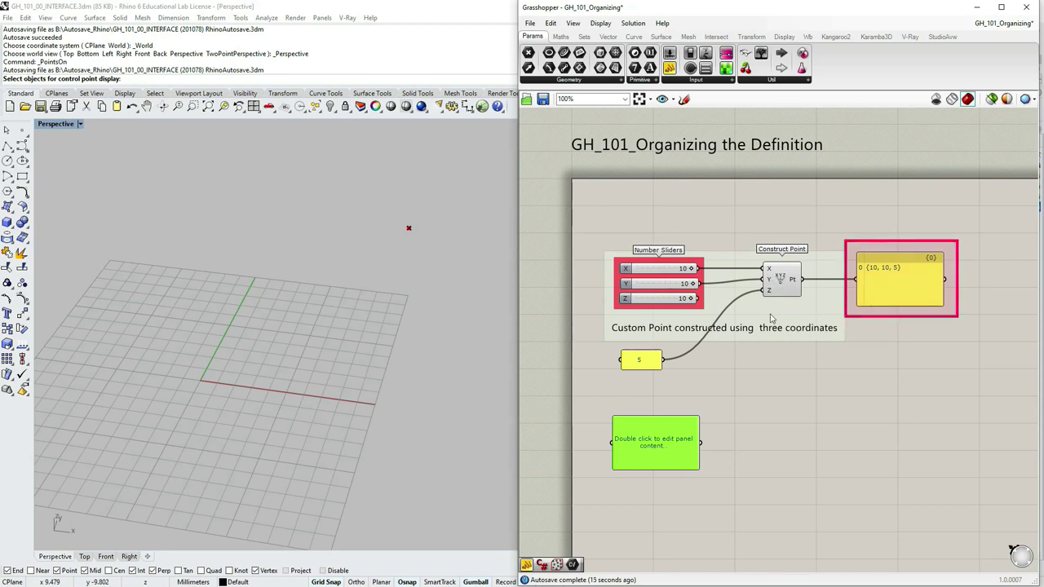
Step: Enter the text 'My first definition:constructing a point' in the empty panel
drag(684, 456, 683, 448)
click(729, 466)
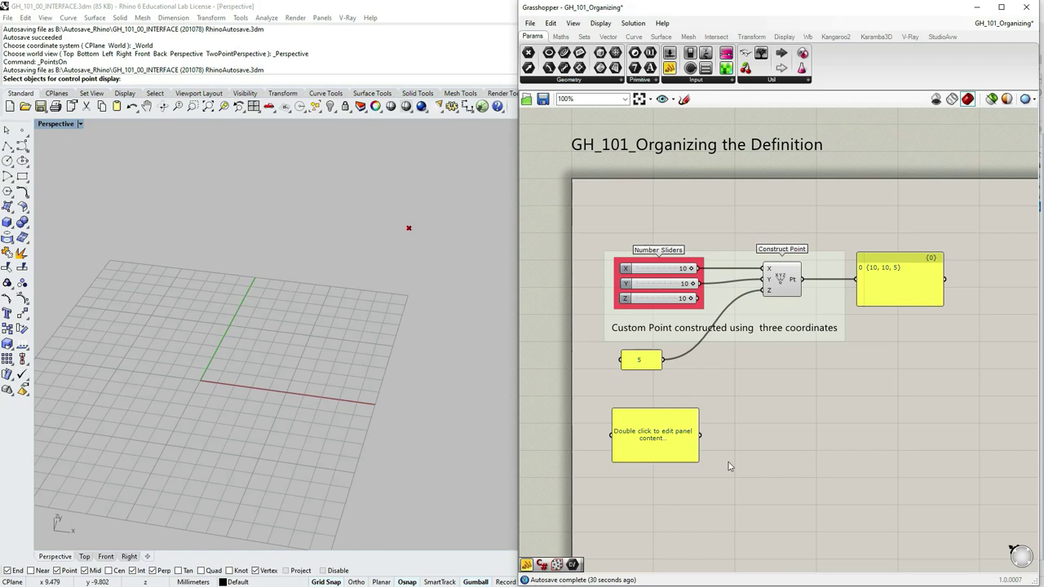
double_click(658, 440)
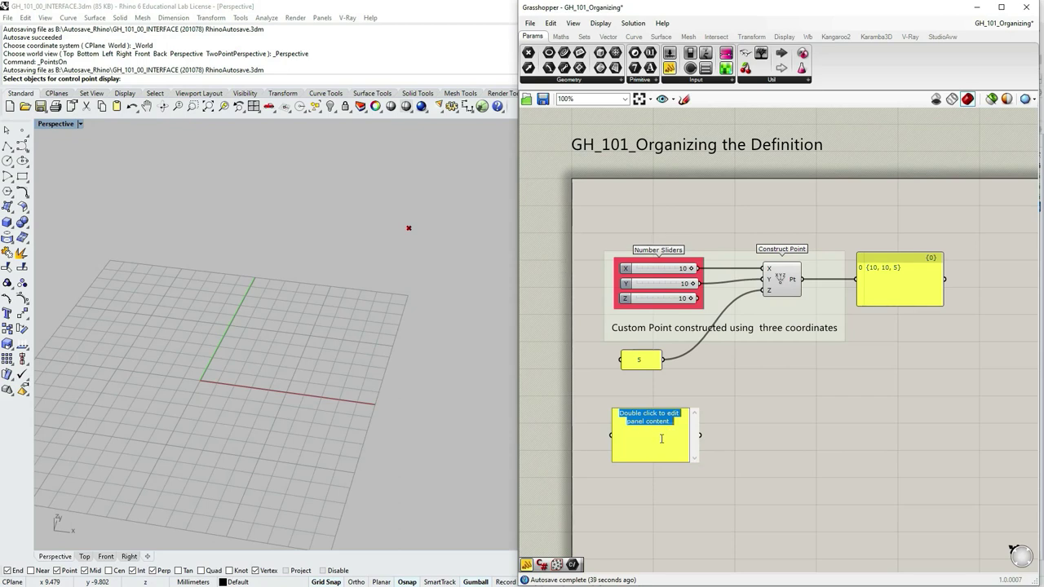
text(My )
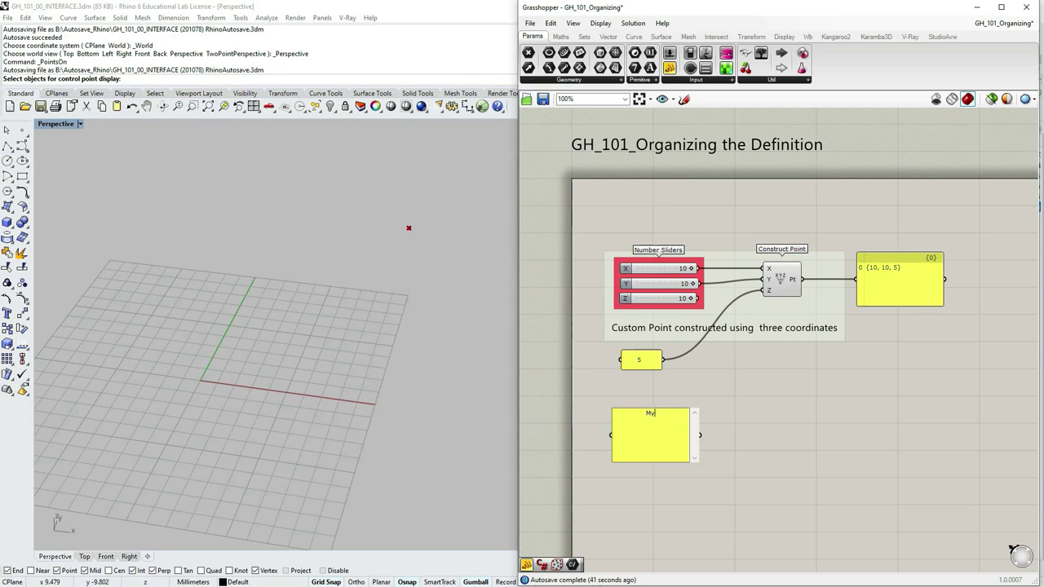
text(first definition:constructing a point)
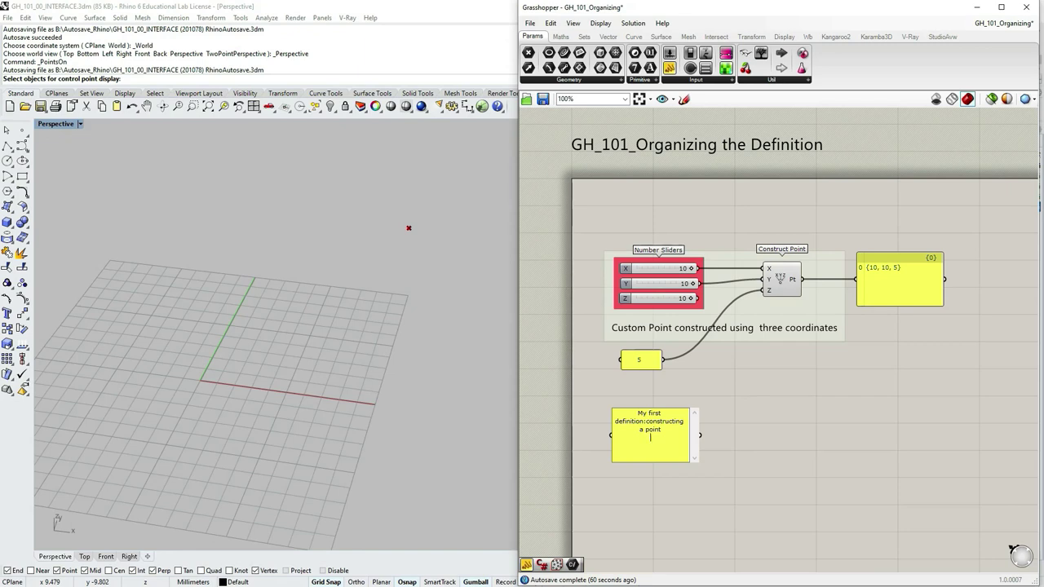
key(Return)
key(BackSpace)
click(771, 388)
Step: Stretch the note panel into a wide strip so the text fits on one line
click(681, 449)
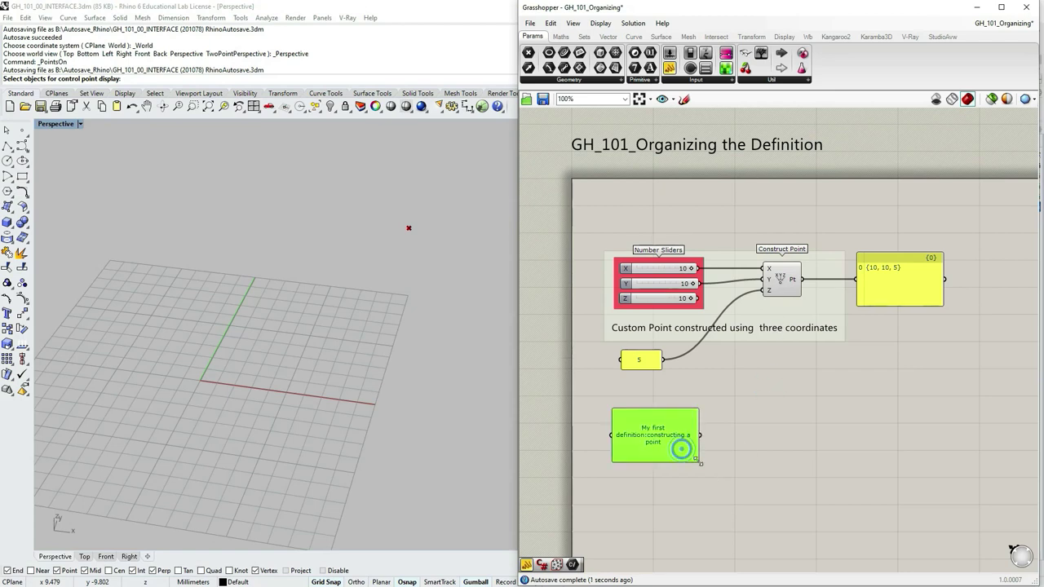
drag(698, 461, 837, 414)
click(747, 436)
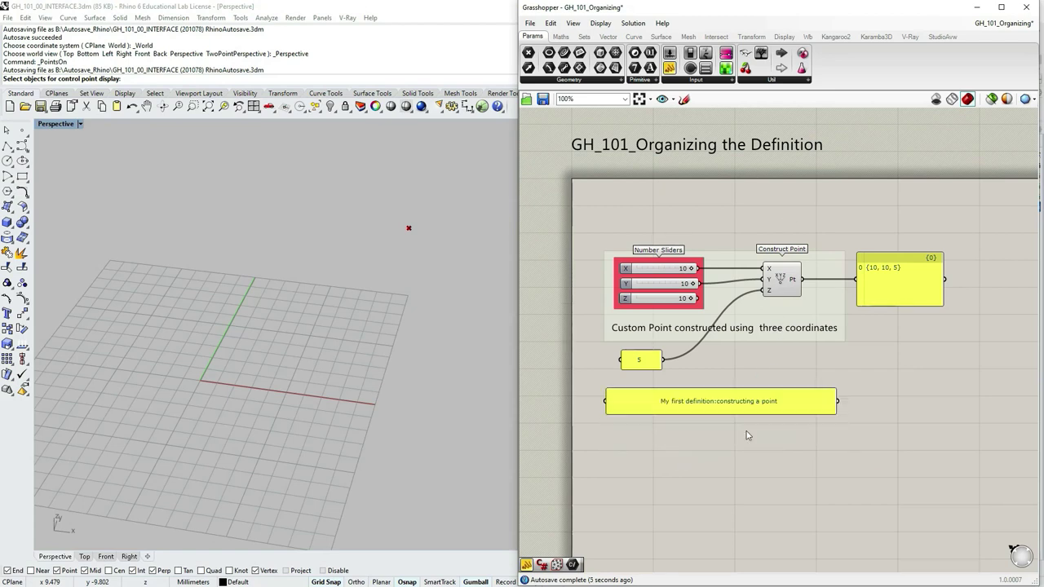
Step: Set the note panel's font to Monospace through its Font Settings
right_click(687, 407)
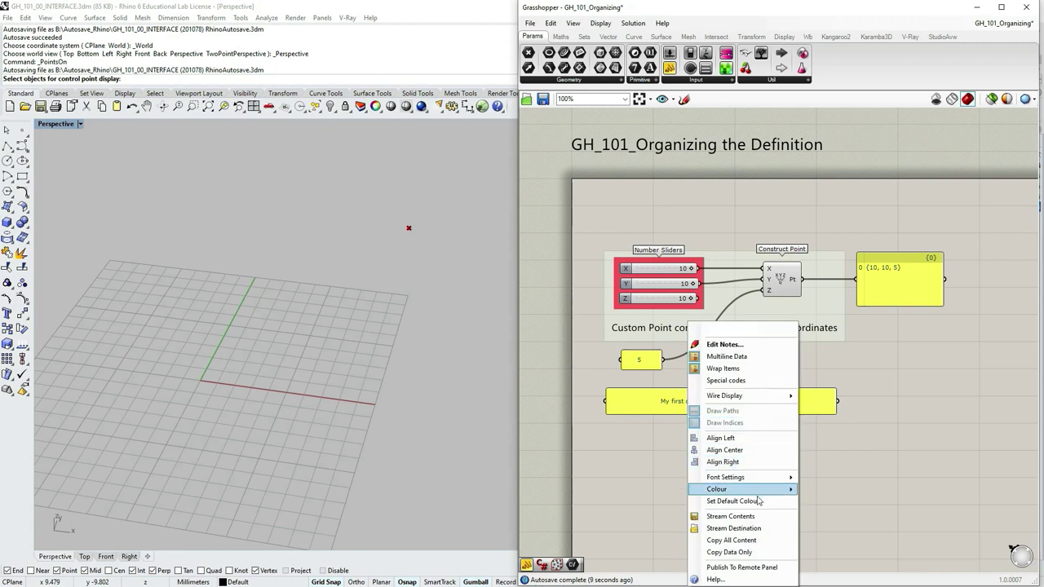
right_click(650, 403)
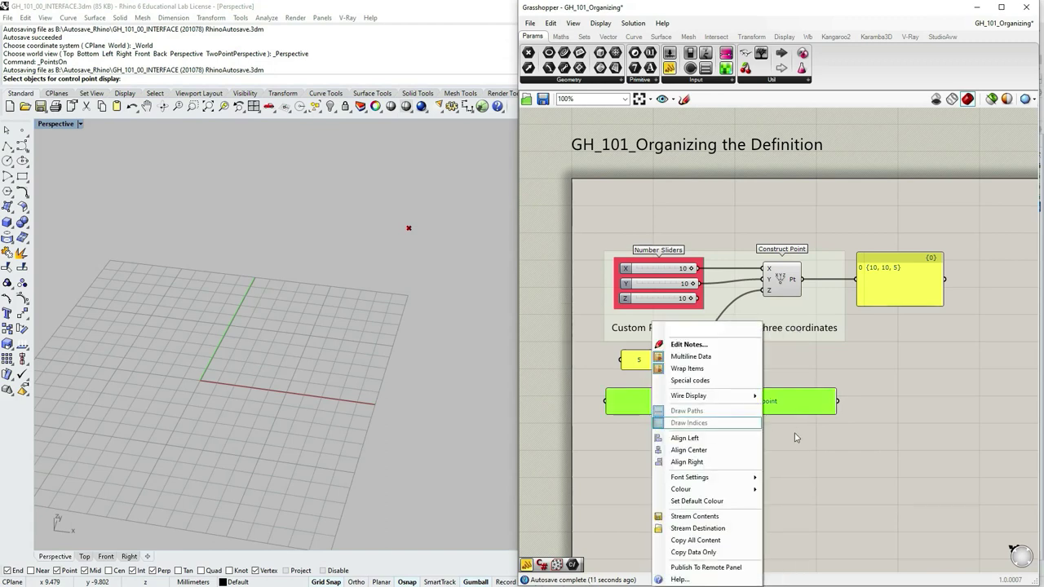
mouse_move(737, 477)
click(803, 490)
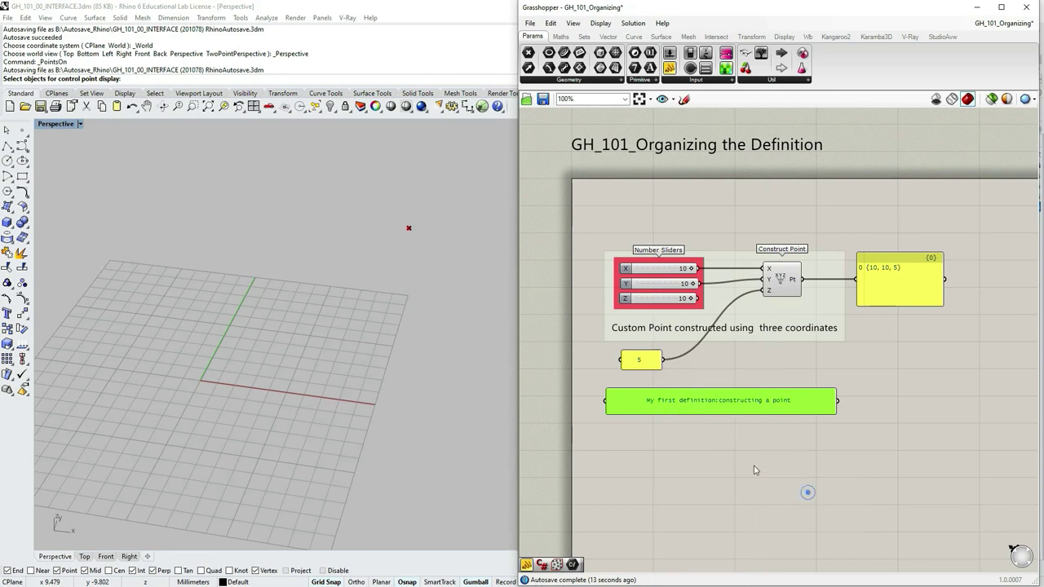
right_click(637, 403)
mouse_move(722, 479)
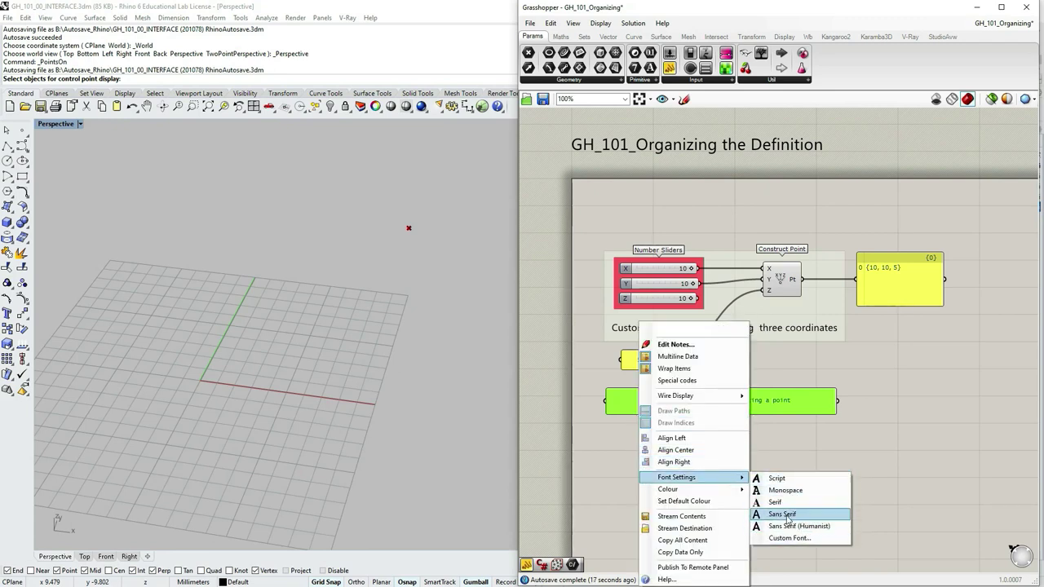
click(782, 491)
click(869, 465)
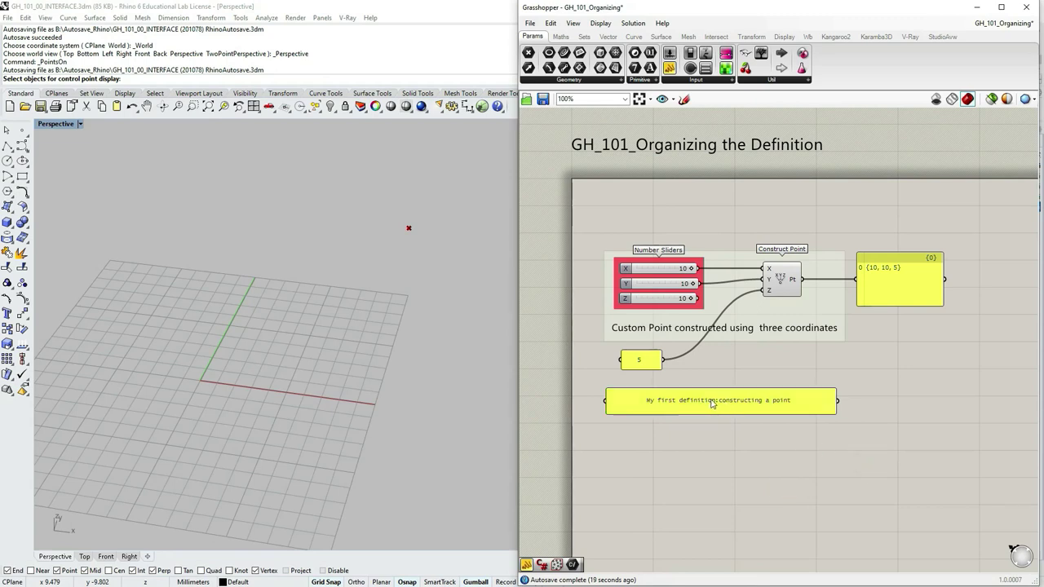
scroll(712, 403, up, 6)
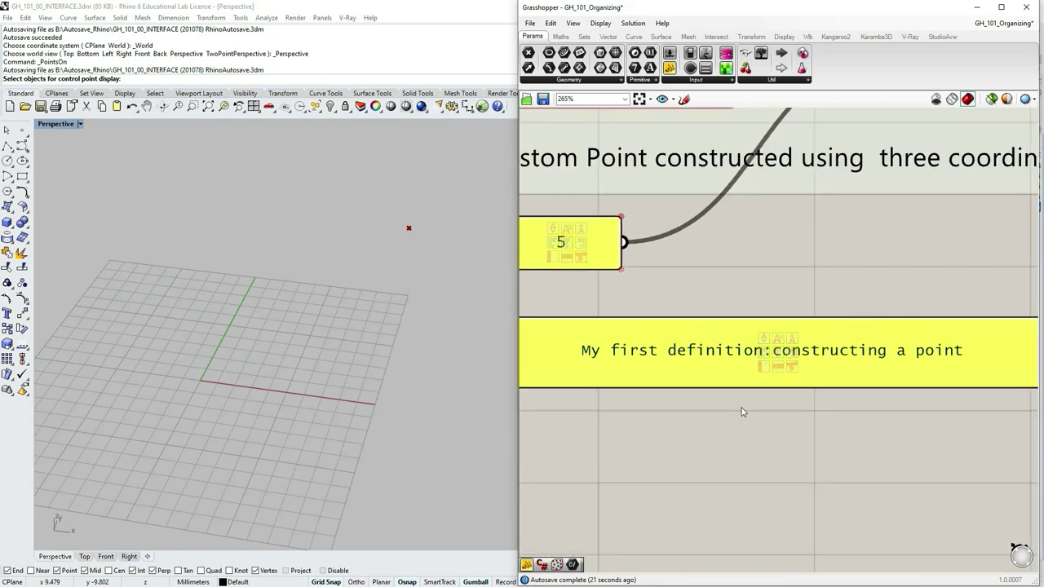
scroll(741, 412, down, 1)
scroll(752, 413, up, 6)
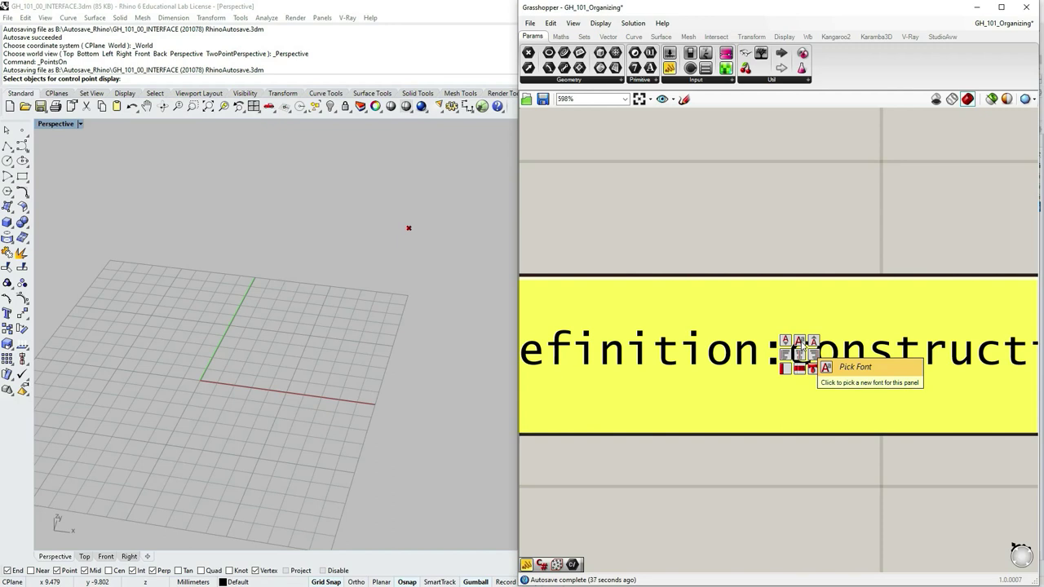
click(802, 345)
scroll(763, 326, down, 3)
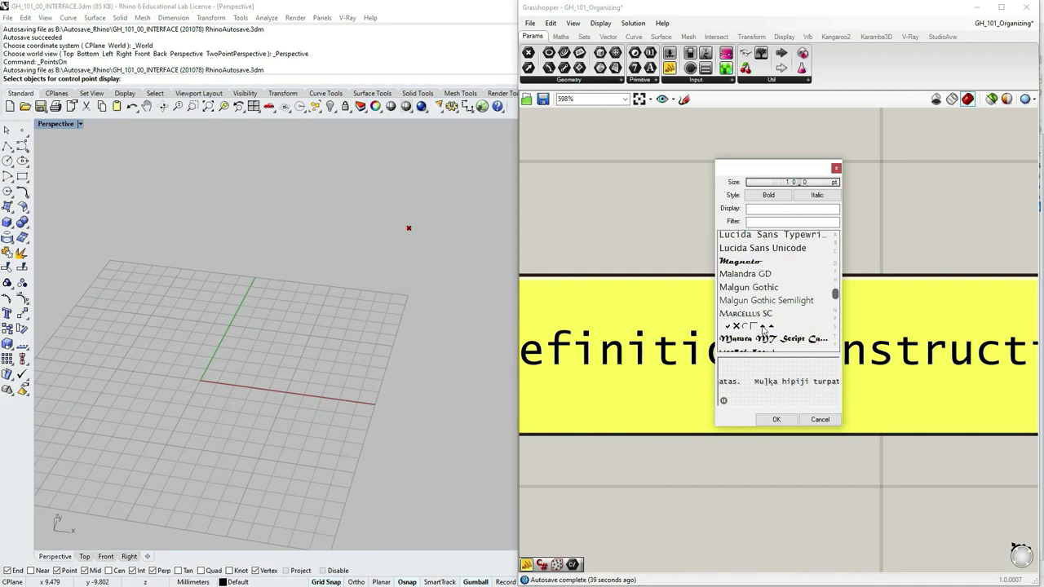
scroll(763, 326, down, 2)
scroll(763, 326, up, 15)
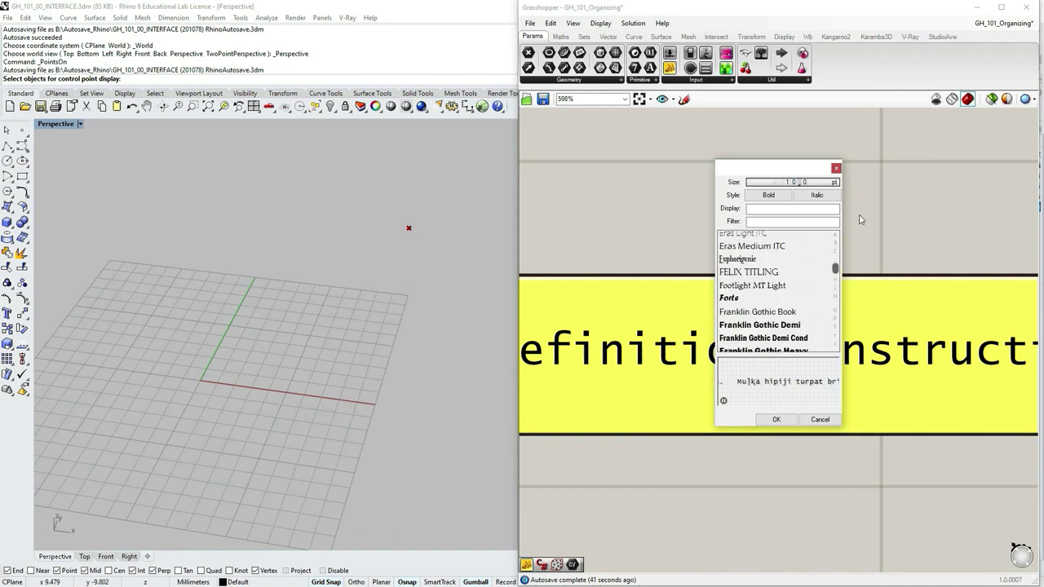
click(836, 168)
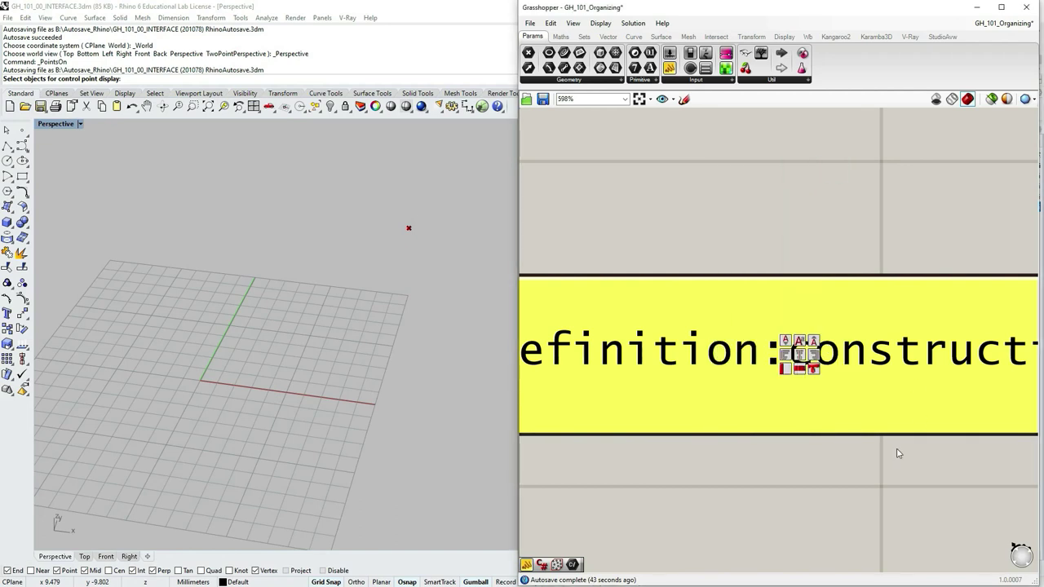
Step: Give the note panel a light cyan background and move it above the point group
click(817, 371)
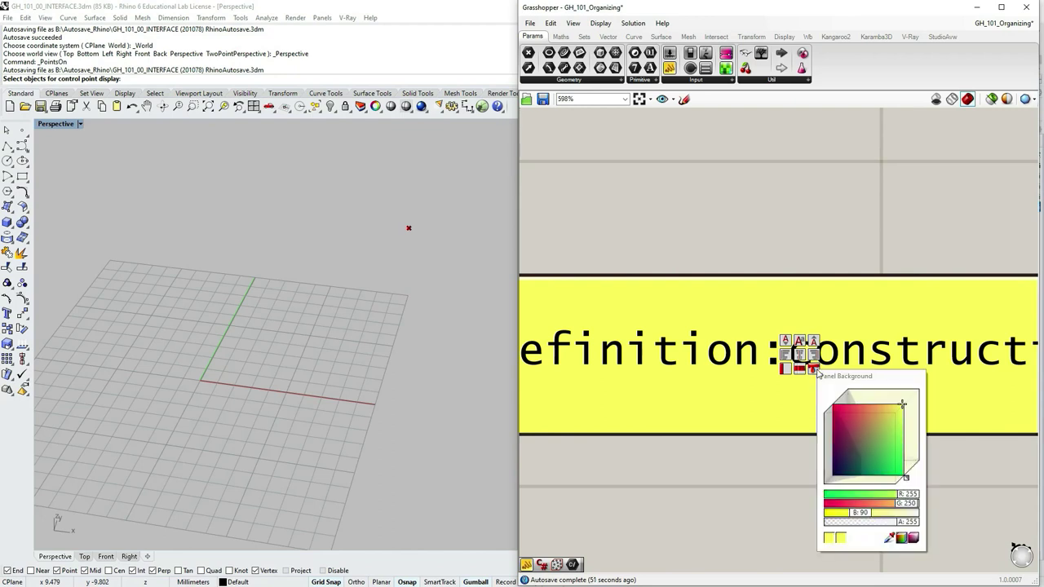
click(889, 406)
mouse_move(901, 504)
mouse_down()
mouse_move(833, 504)
mouse_move(909, 515)
mouse_up()
mouse_move(922, 389)
mouse_down()
mouse_move(920, 408)
mouse_move(942, 414)
mouse_up()
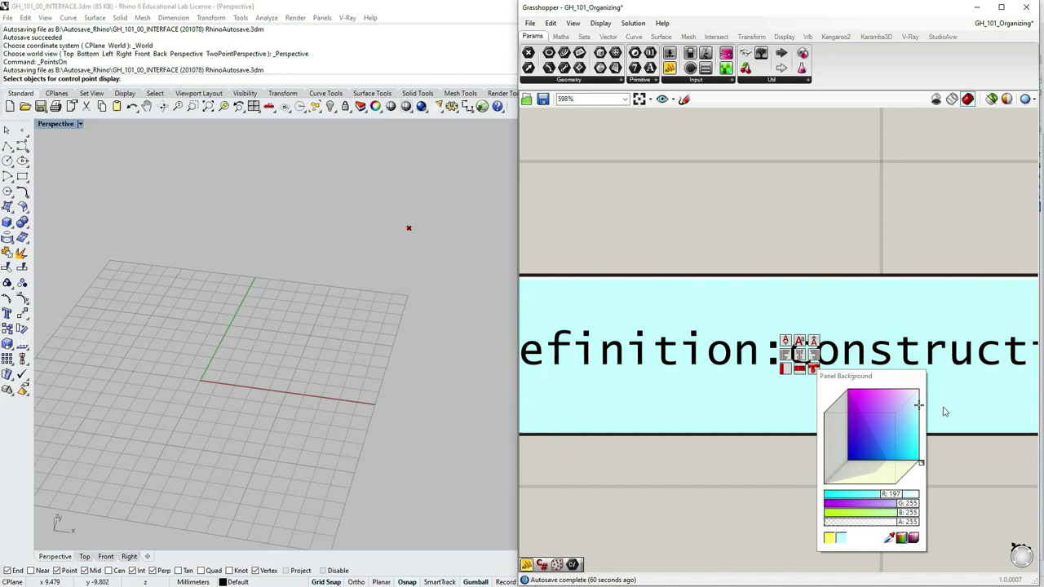
scroll(790, 466, down, 6)
drag(801, 461, 804, 255)
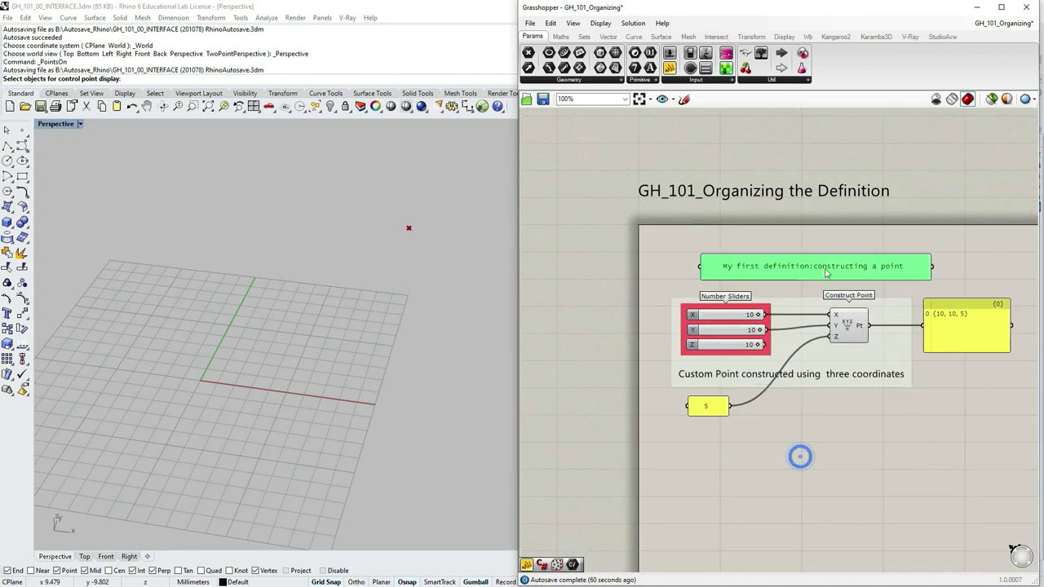
Step: Turn the 5 panel's background white by setting blue to 255, then shrink it slightly
click(804, 254)
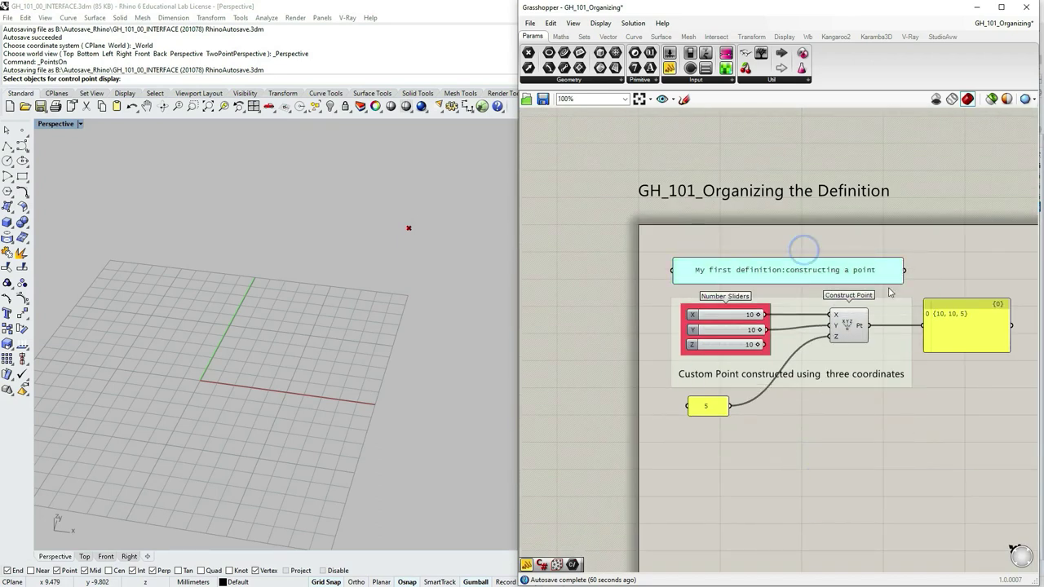
scroll(771, 441, down, 3)
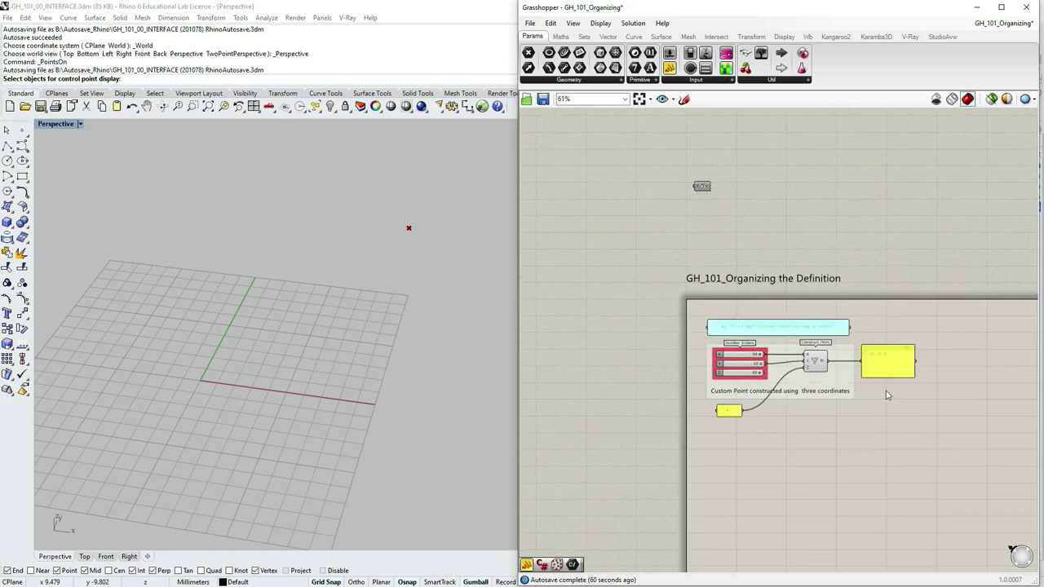
scroll(886, 397, up, 4)
scroll(911, 392, down, 2)
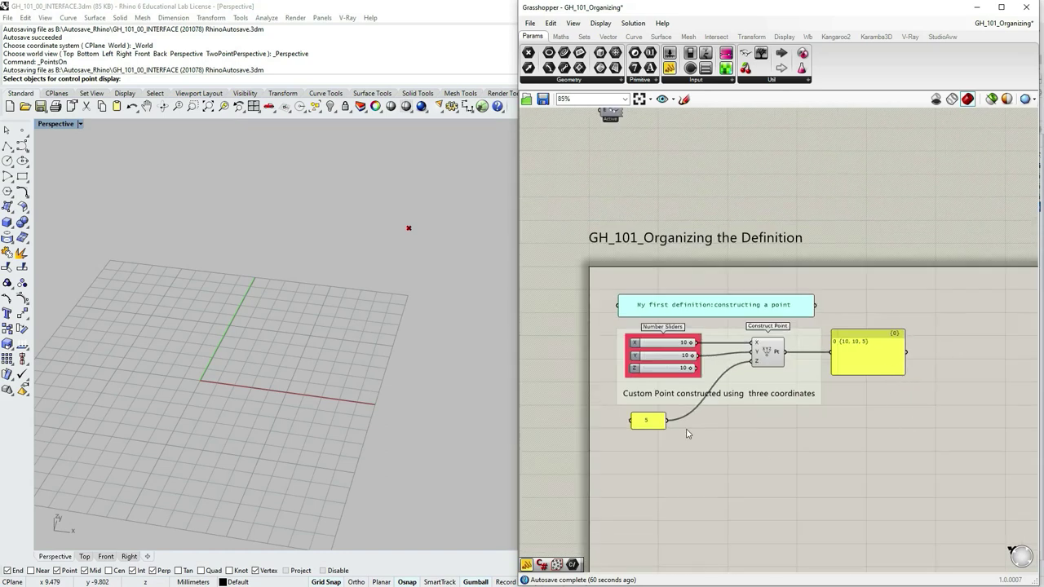
scroll(661, 427, up, 2)
right_click(658, 425)
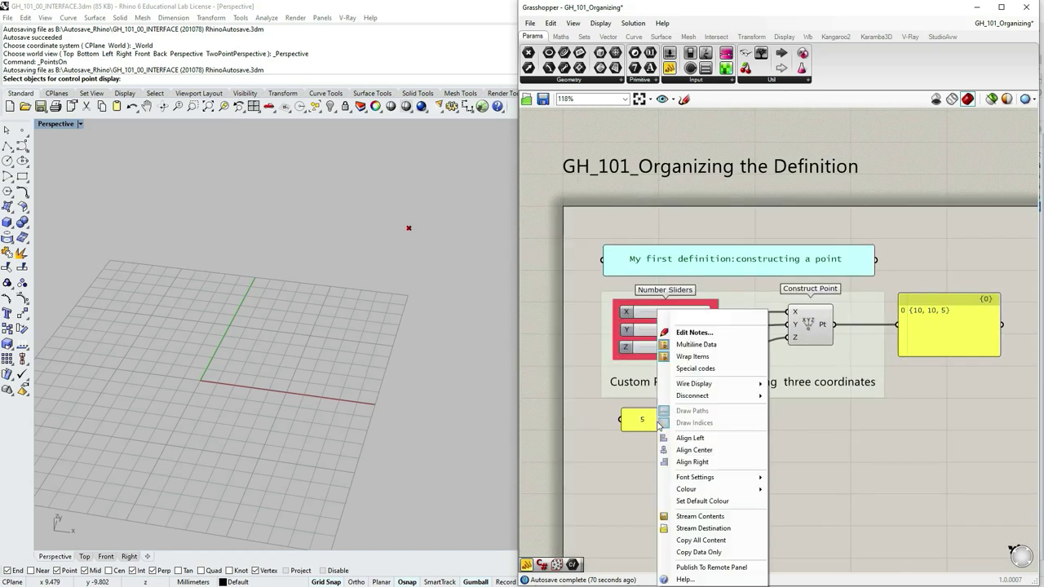
click(629, 454)
scroll(645, 429, up, 7)
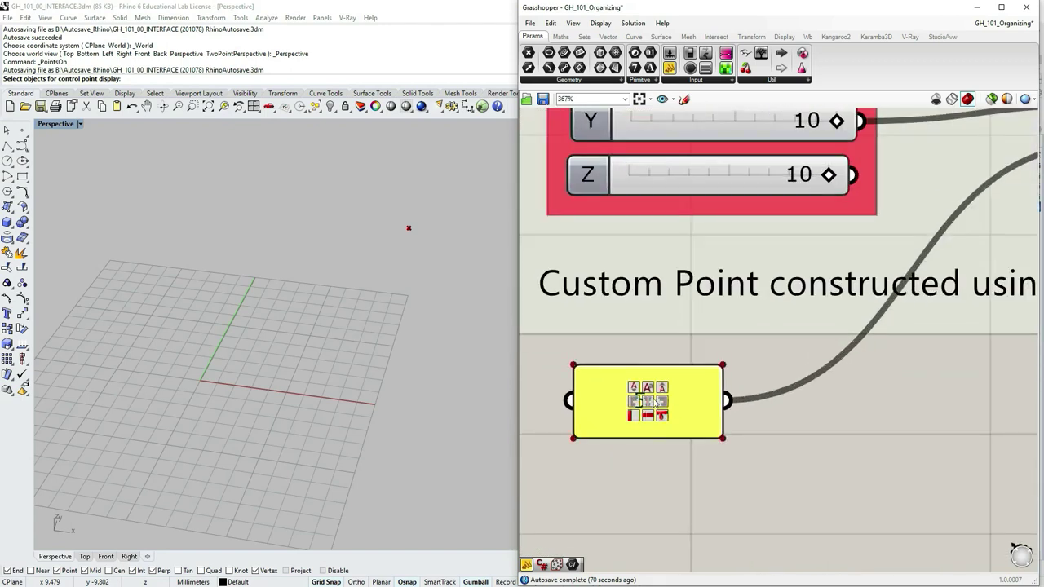
right_click(675, 410)
mouse_move(748, 489)
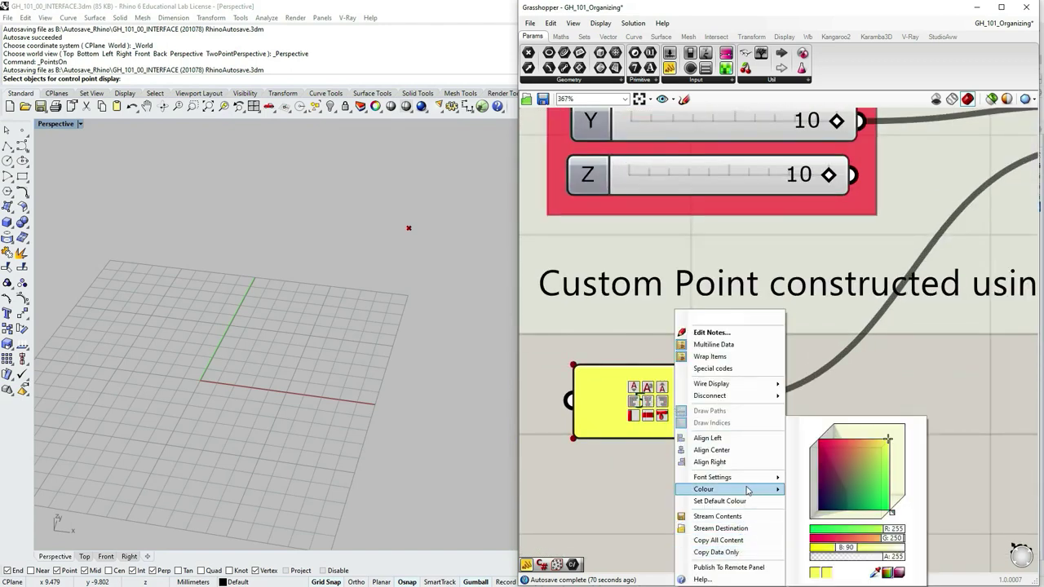
drag(841, 552, 897, 554)
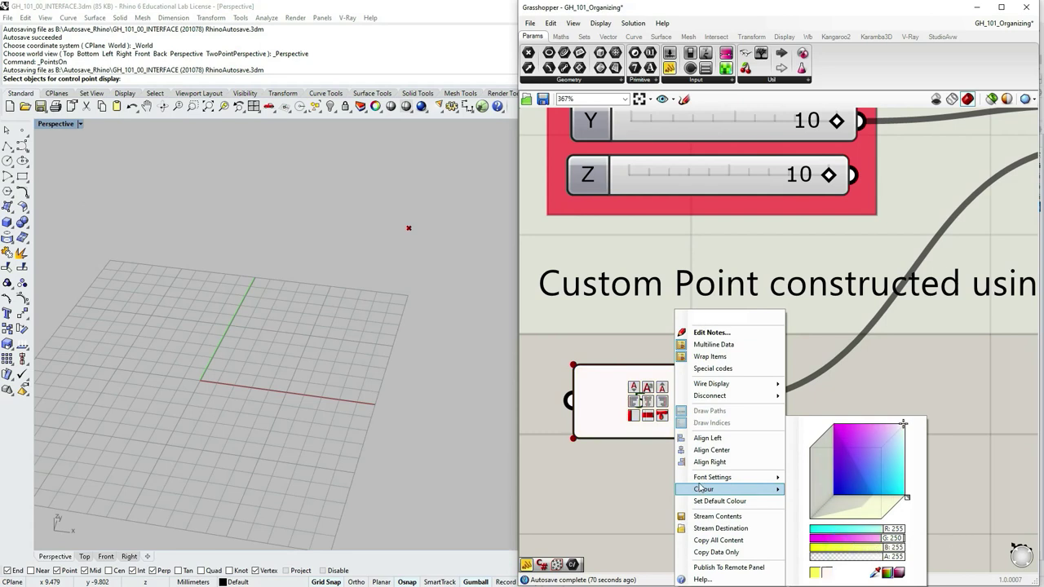
click(648, 486)
scroll(732, 488, down, 4)
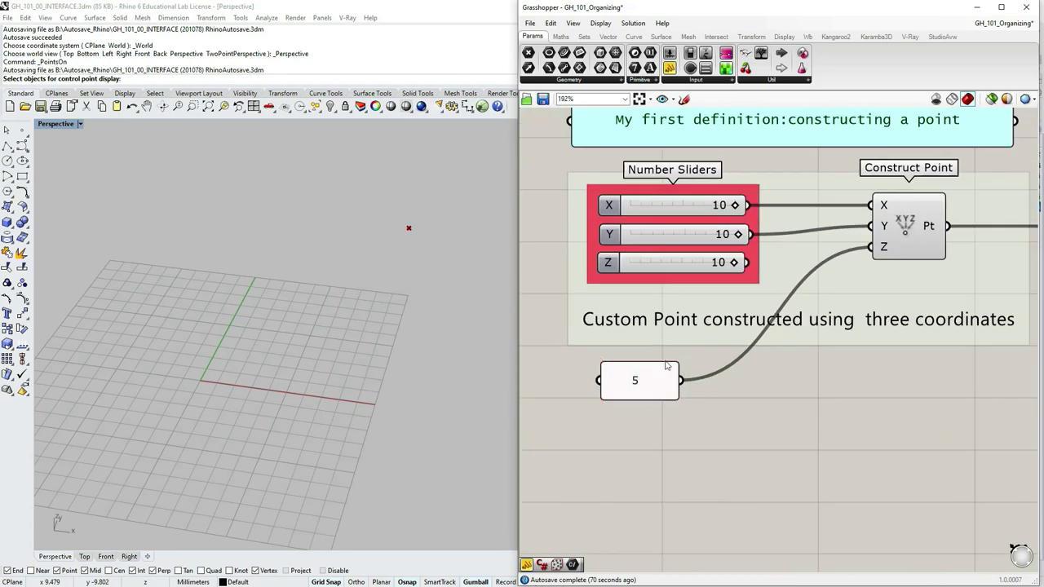
drag(673, 397, 647, 381)
click(696, 412)
scroll(696, 412, down, 5)
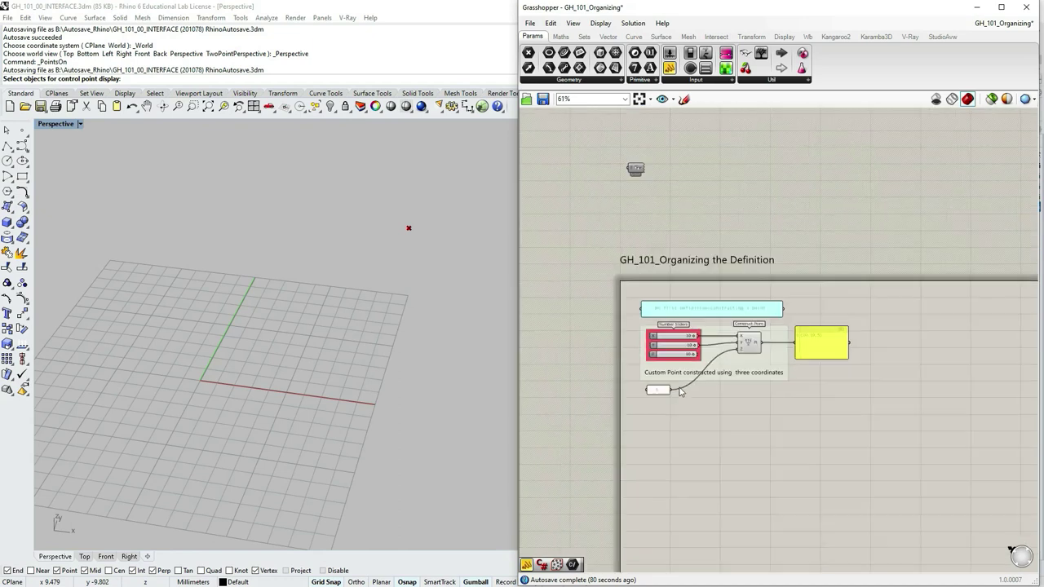
scroll(696, 412, up, 4)
scroll(917, 347, down, 2)
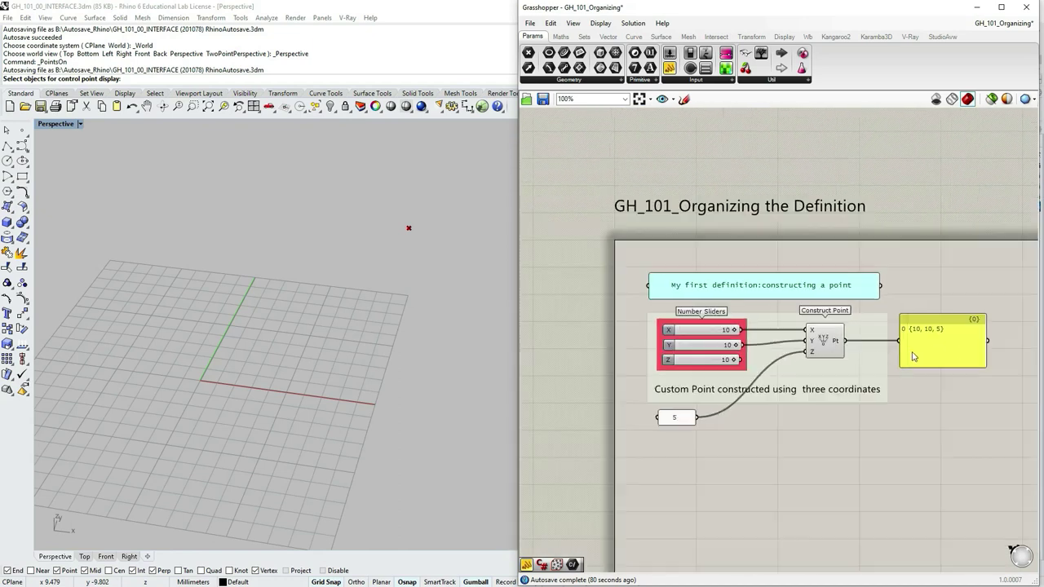
right_drag(920, 365, 900, 344)
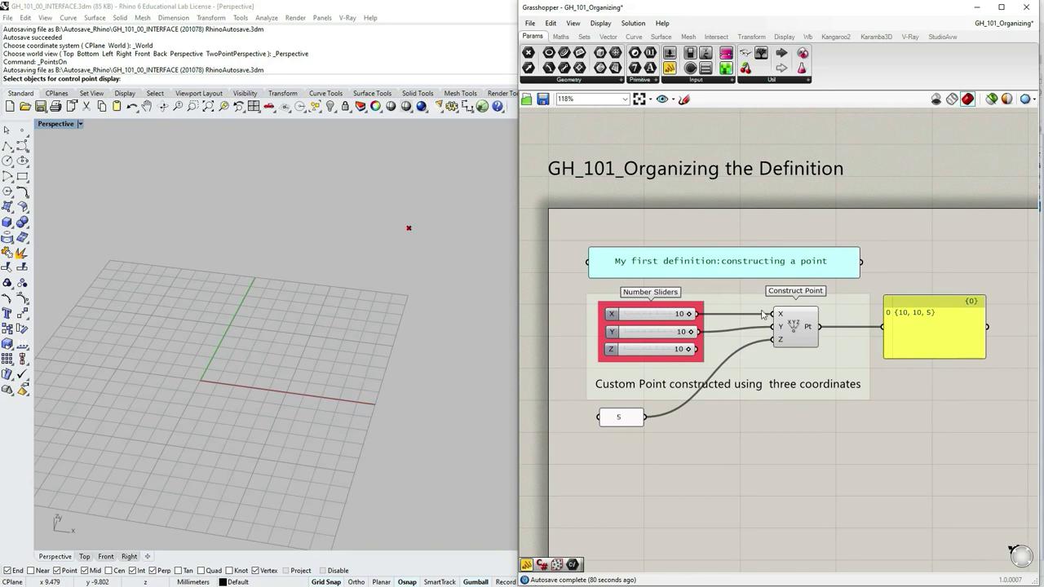
drag(748, 275, 749, 270)
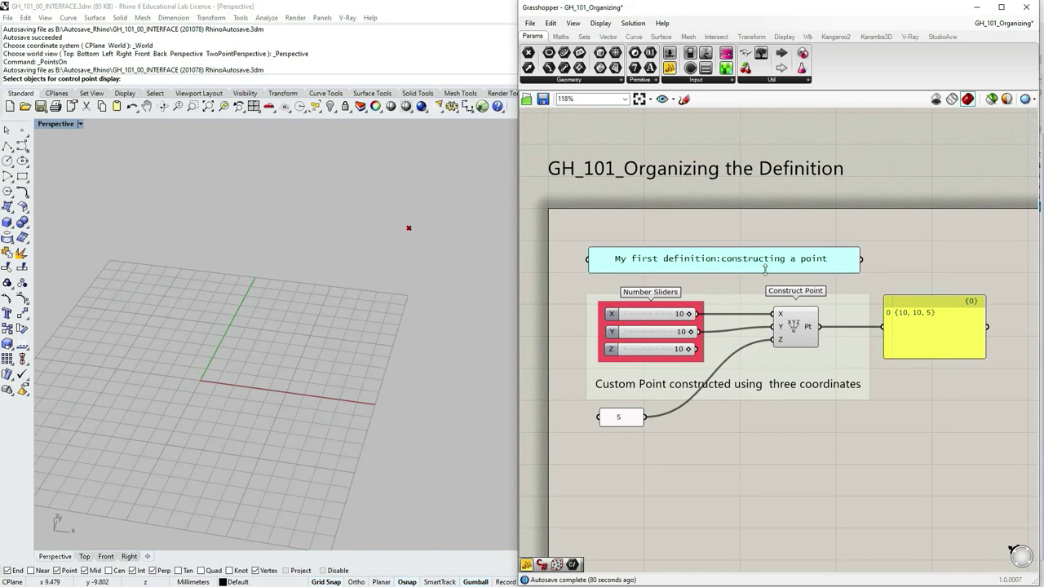
click(742, 270)
scroll(718, 294, down, 3)
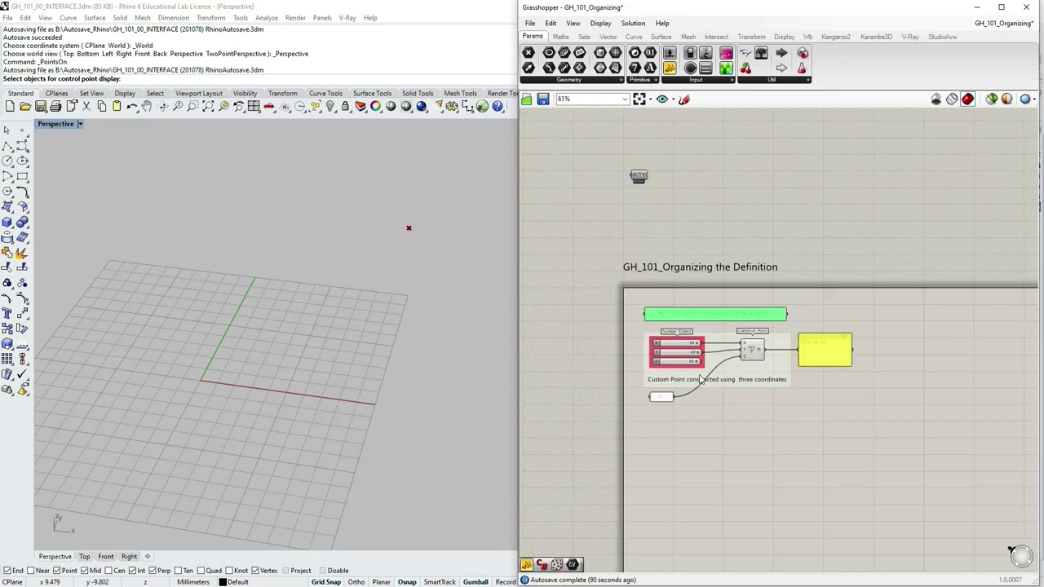
scroll(716, 300, up, 1)
click(716, 299)
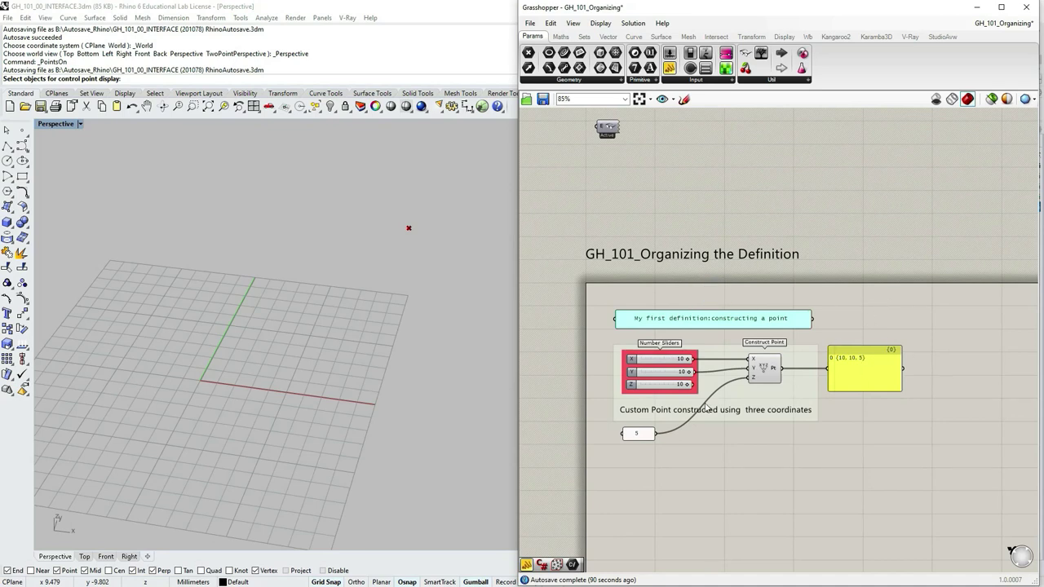
scroll(724, 335, down, 3)
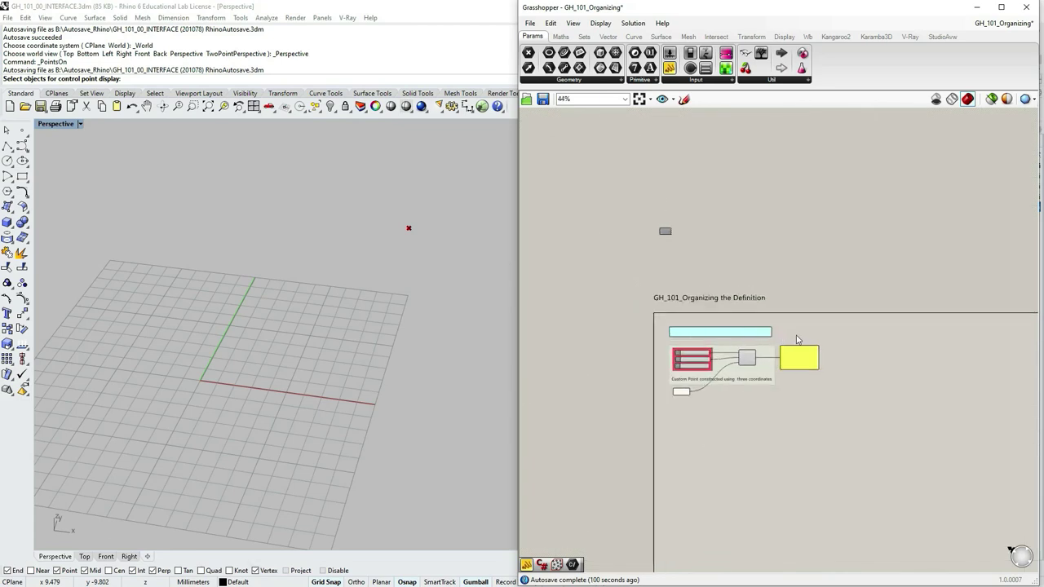
scroll(721, 349, down, 3)
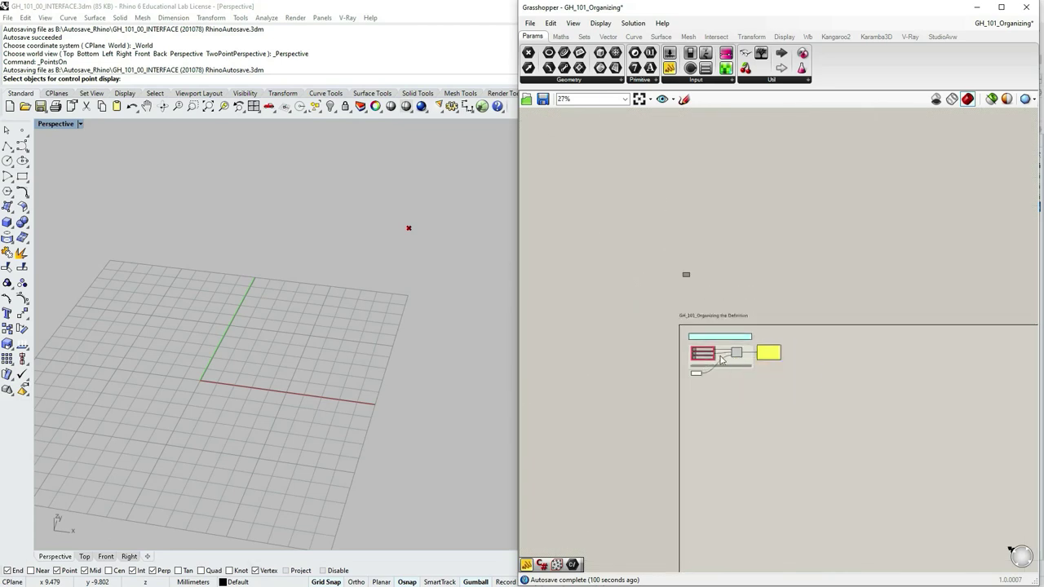
scroll(725, 354, up, 1)
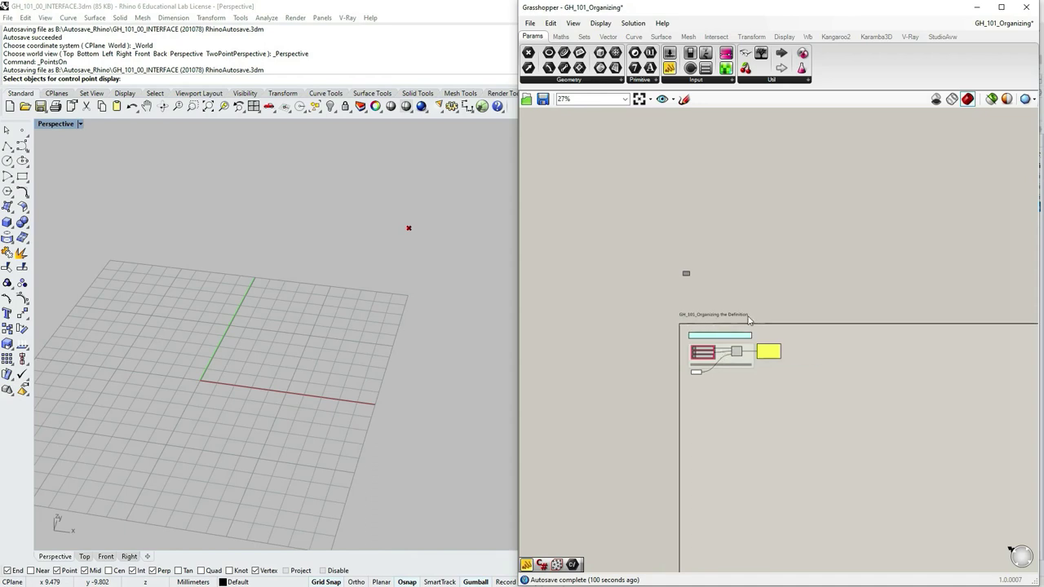
scroll(721, 341, up, 6)
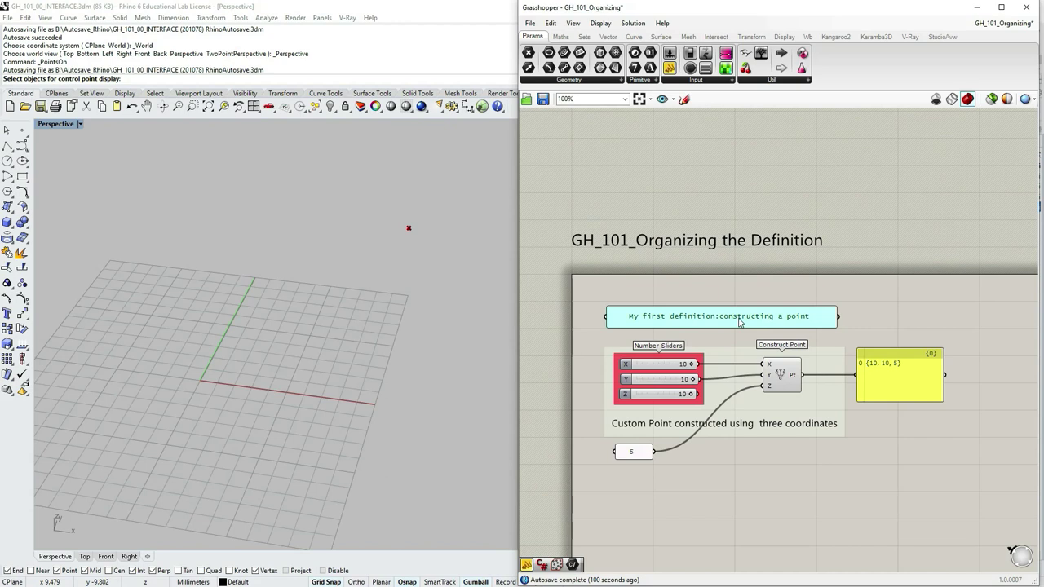
Step: Stretch the comment panel taller, move it below the group and widen it slightly
click(737, 323)
drag(714, 326, 721, 421)
drag(721, 378, 726, 544)
scroll(747, 551, down, 2)
scroll(830, 487, up, 2)
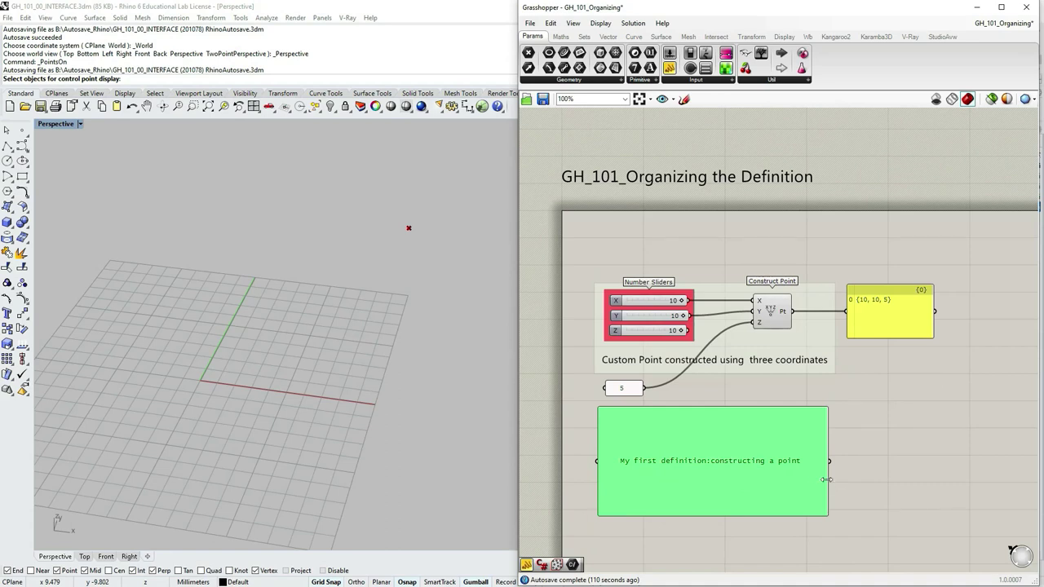
drag(826, 480, 835, 480)
Step: Shrink the comment panel back to one line and set it just above the sliders
scroll(643, 473, up, 2)
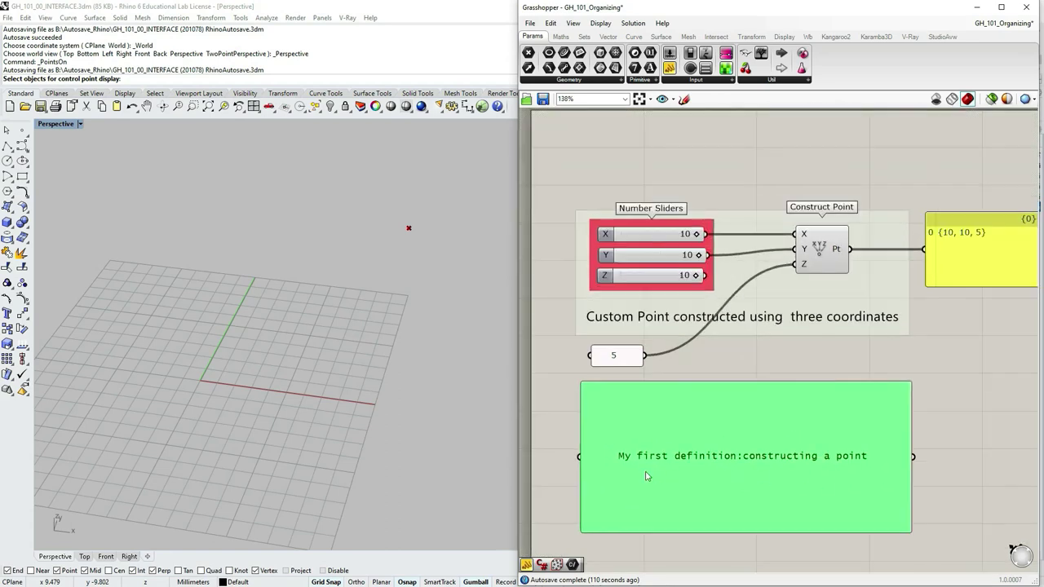
scroll(750, 525, down, 3)
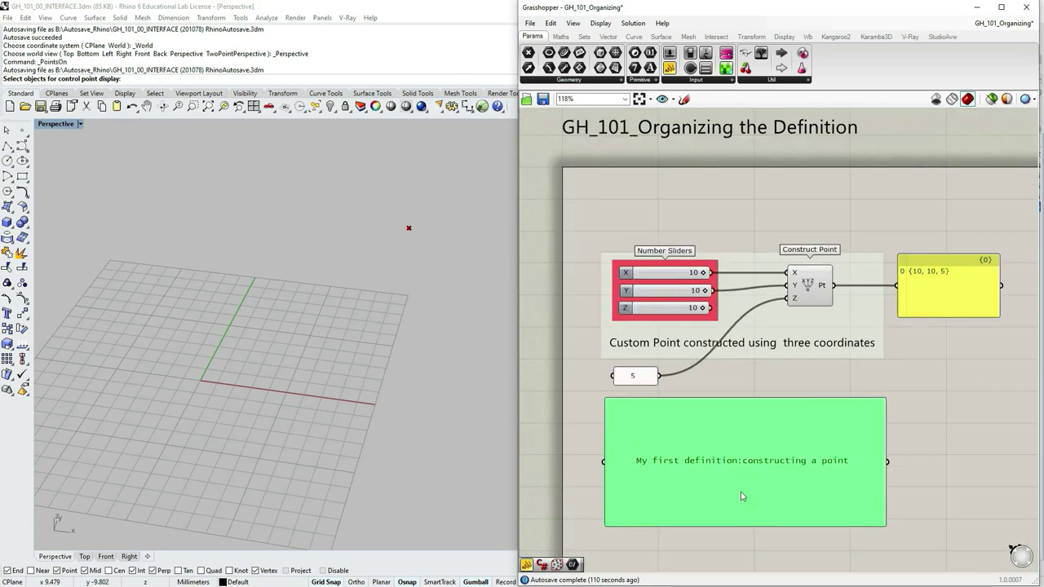
drag(749, 514, 769, 270)
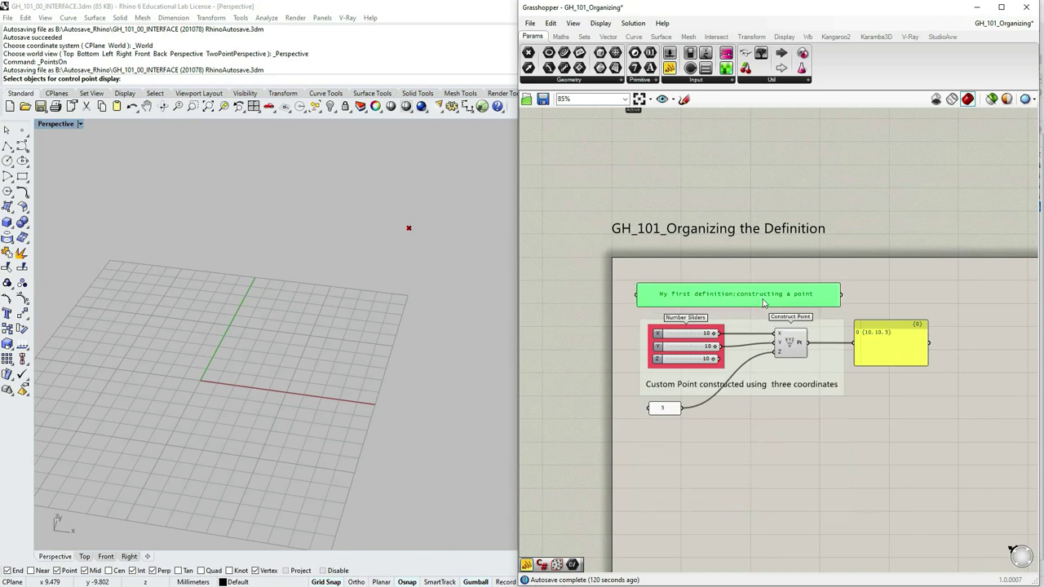
scroll(693, 384, down, 7)
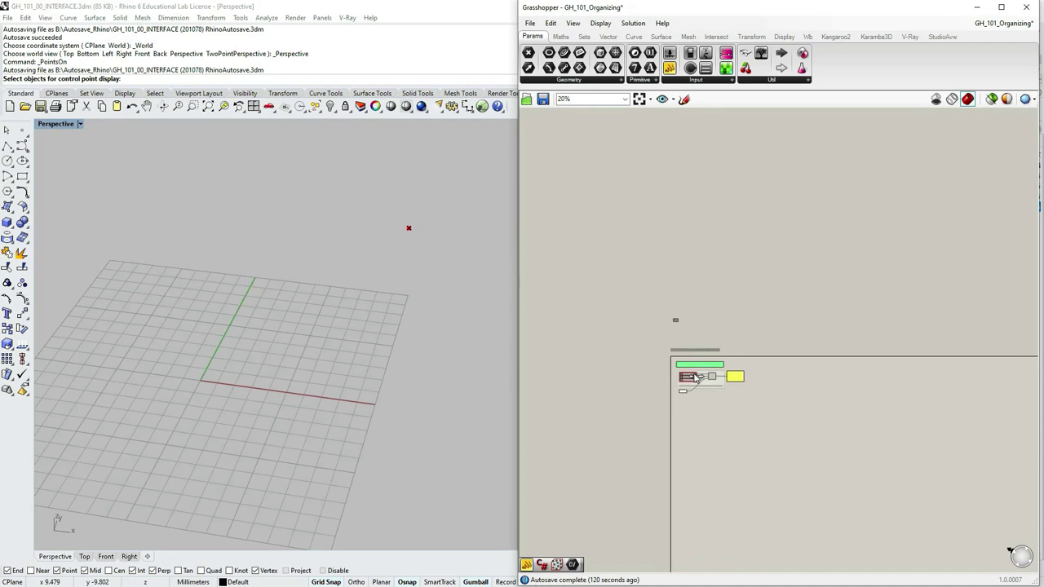
scroll(704, 377, up, 10)
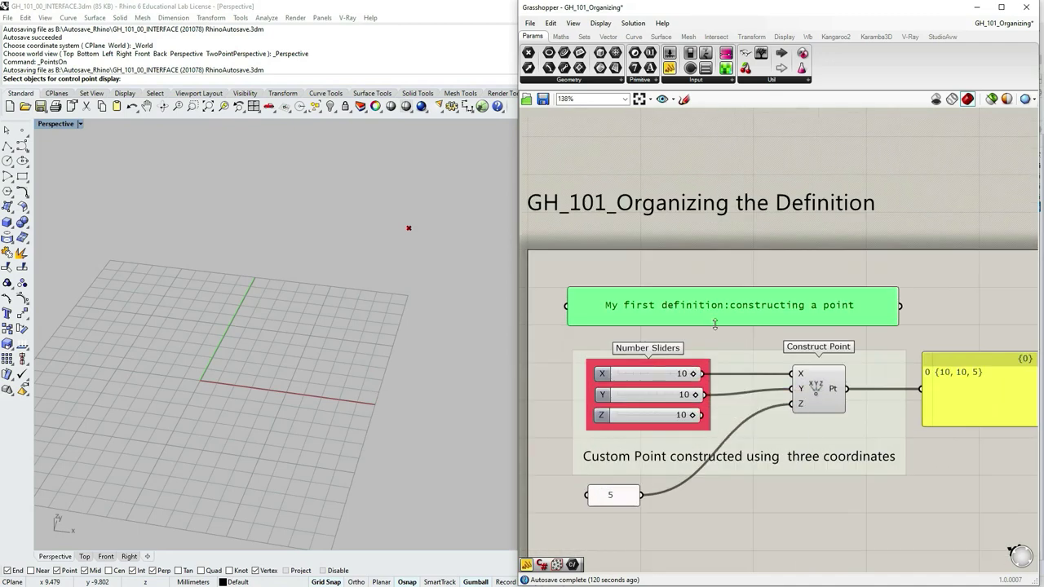
drag(715, 324, 720, 325)
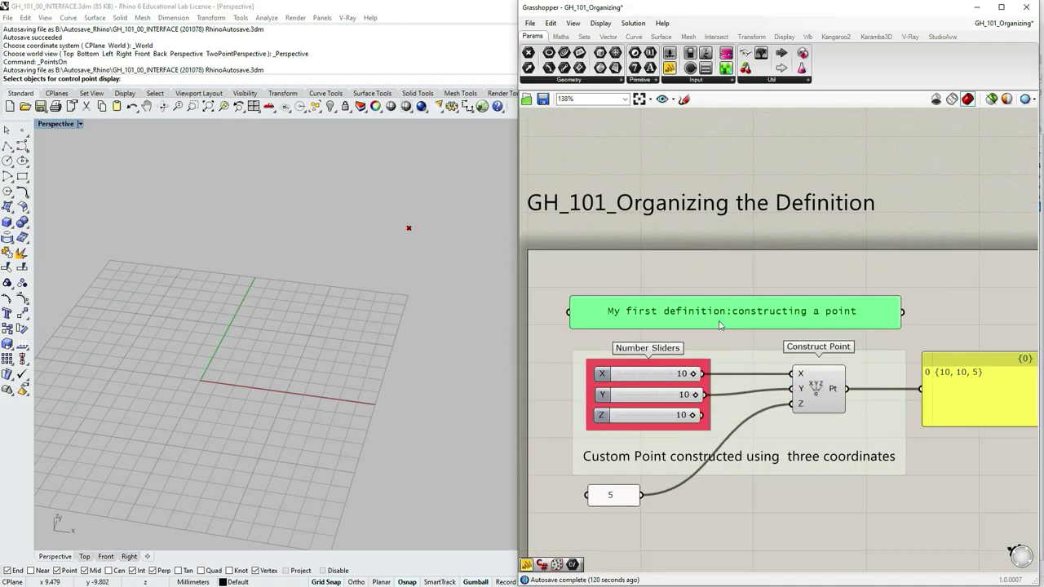
Step: Add the comment strip to the sliders and Construct Point group, then shift the group slightly
right_click(748, 369)
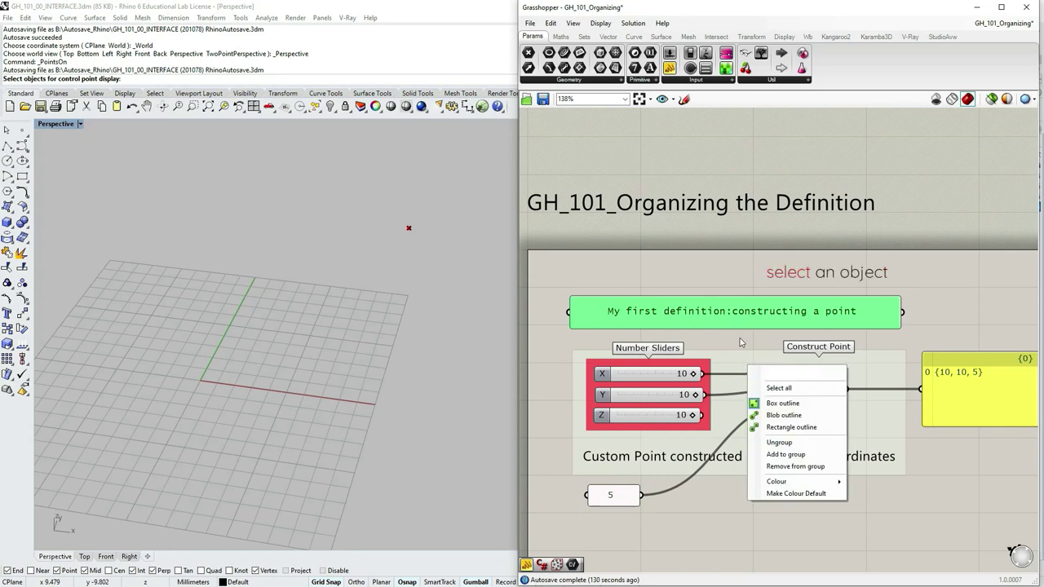
click(740, 341)
right_click(744, 366)
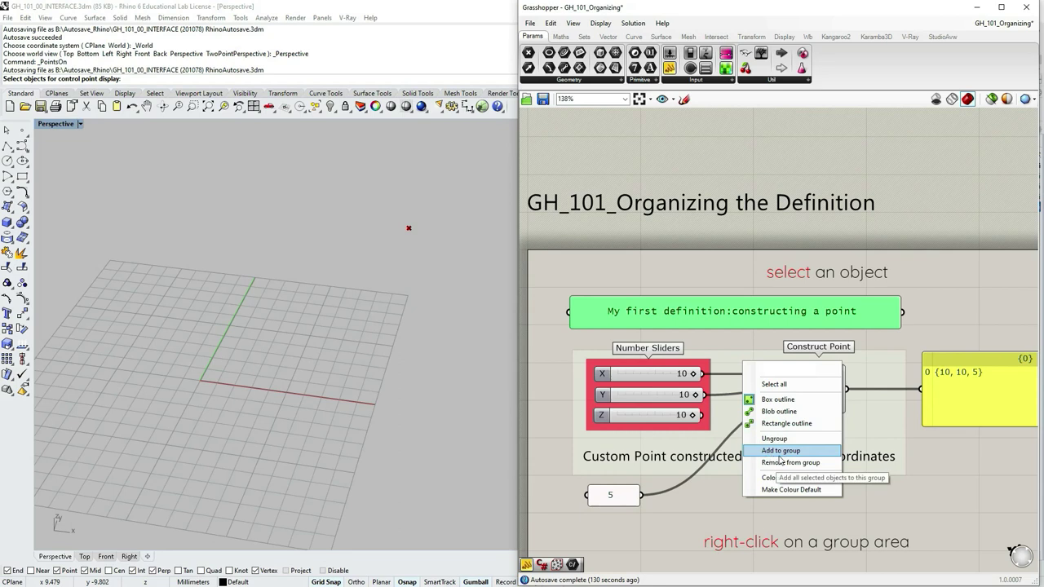
click(775, 452)
click(781, 327)
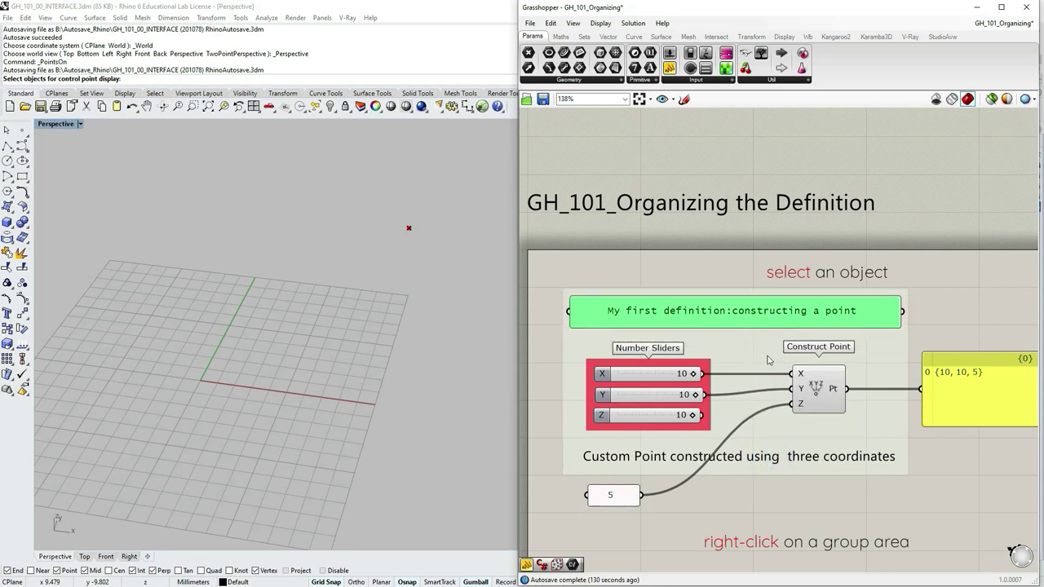
mouse_move(762, 361)
mouse_down()
mouse_move(747, 374)
mouse_move(758, 366)
mouse_up()
Step: Name the yellow result panel 'Output'
click(769, 498)
scroll(785, 382, down, 2)
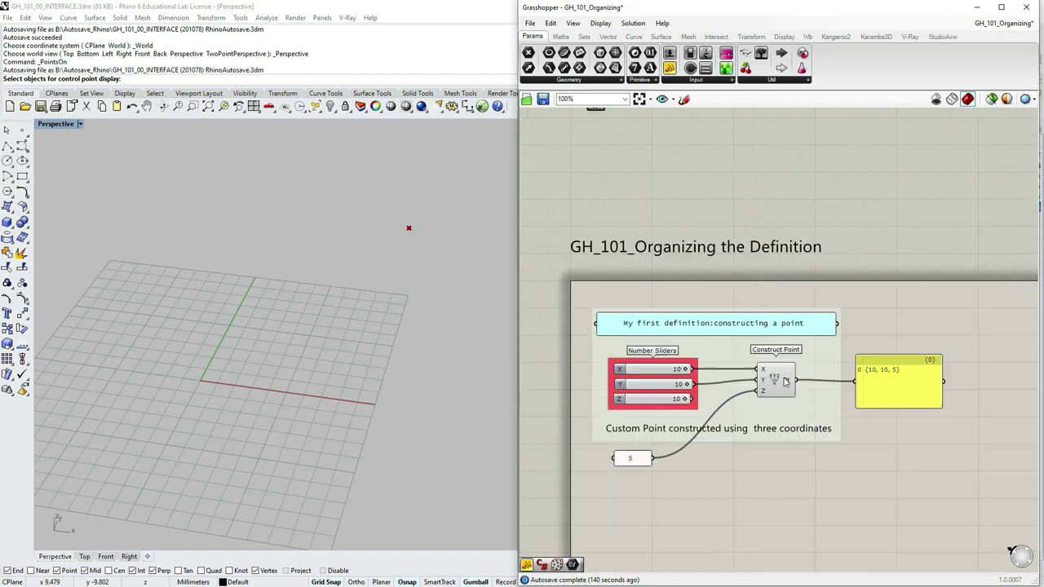
click(902, 393)
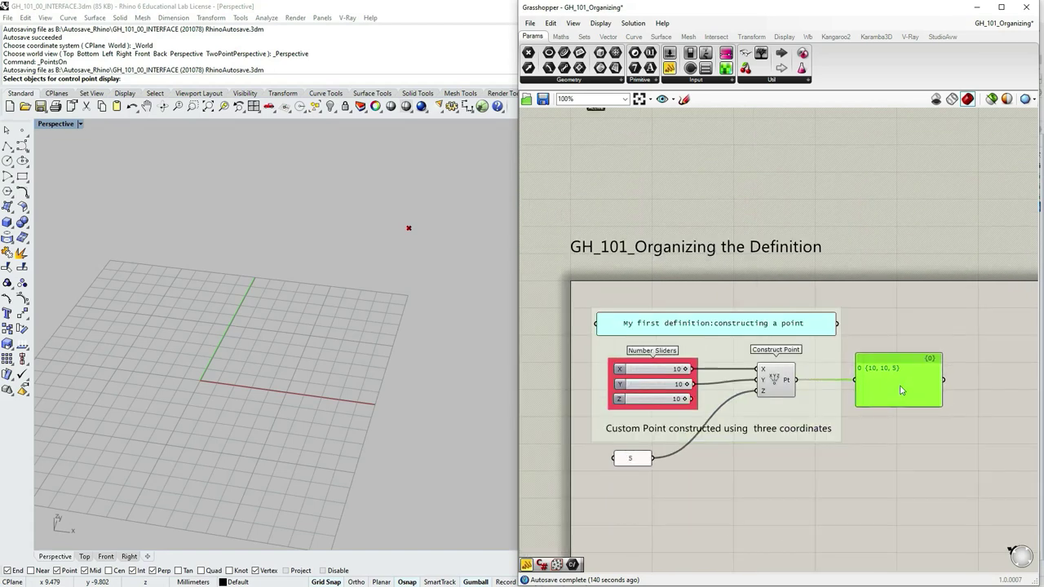
right_click(907, 402)
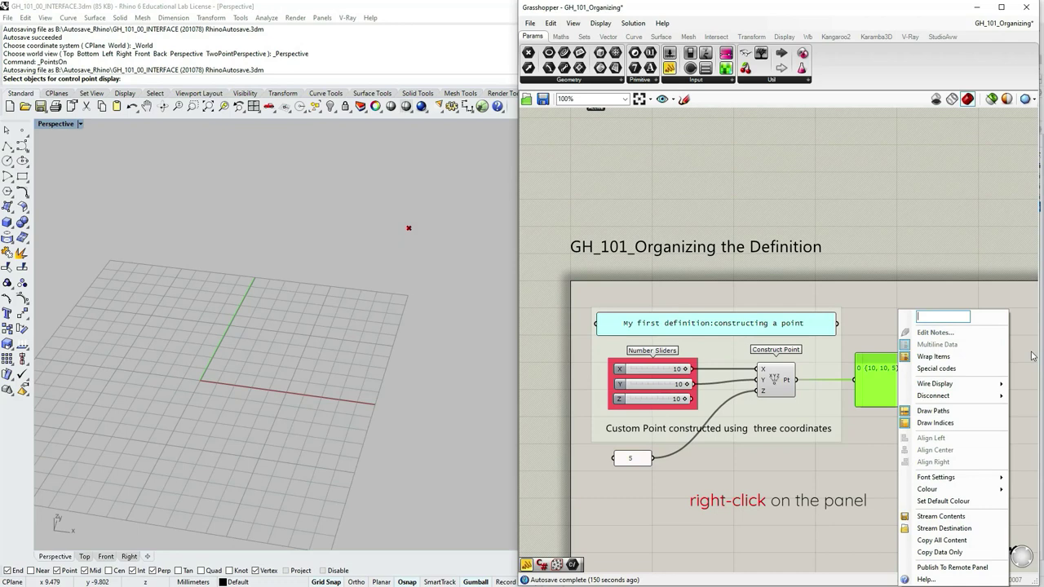
text(Output)
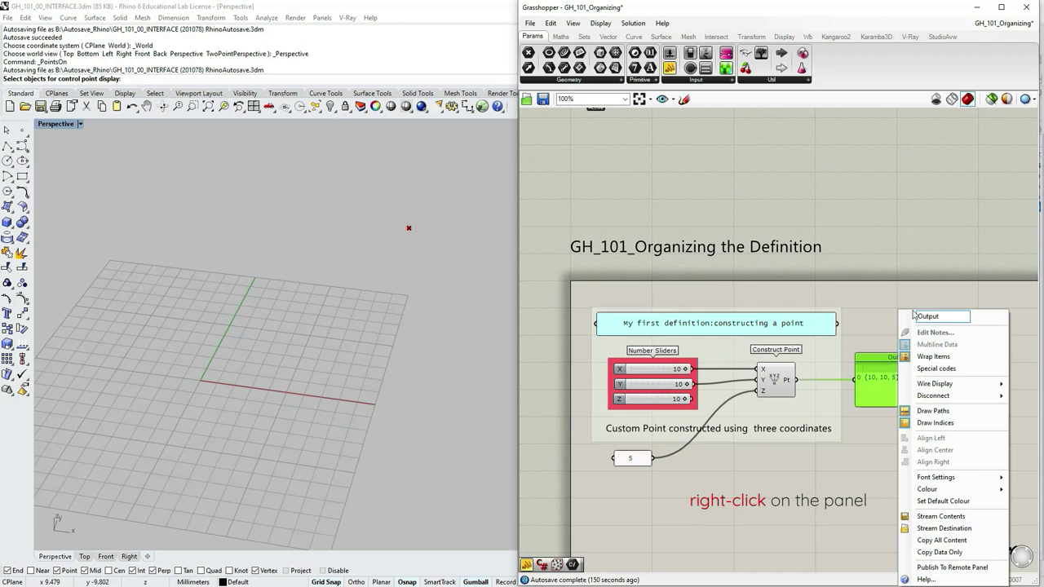
click(877, 334)
Step: Toggle the Multiline Data setting on the Output panel
right_click(889, 370)
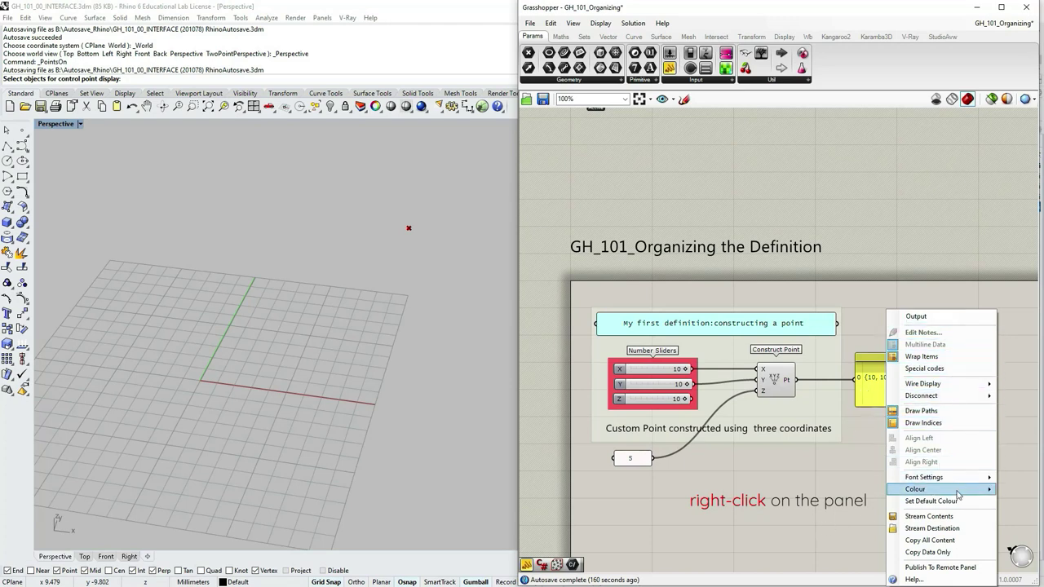
click(965, 345)
click(907, 399)
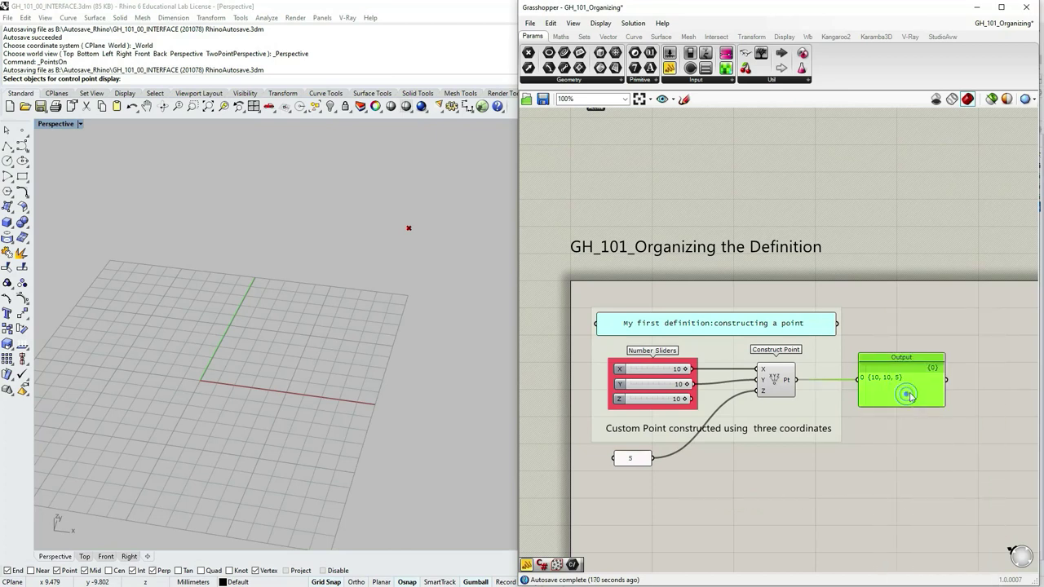
click(890, 458)
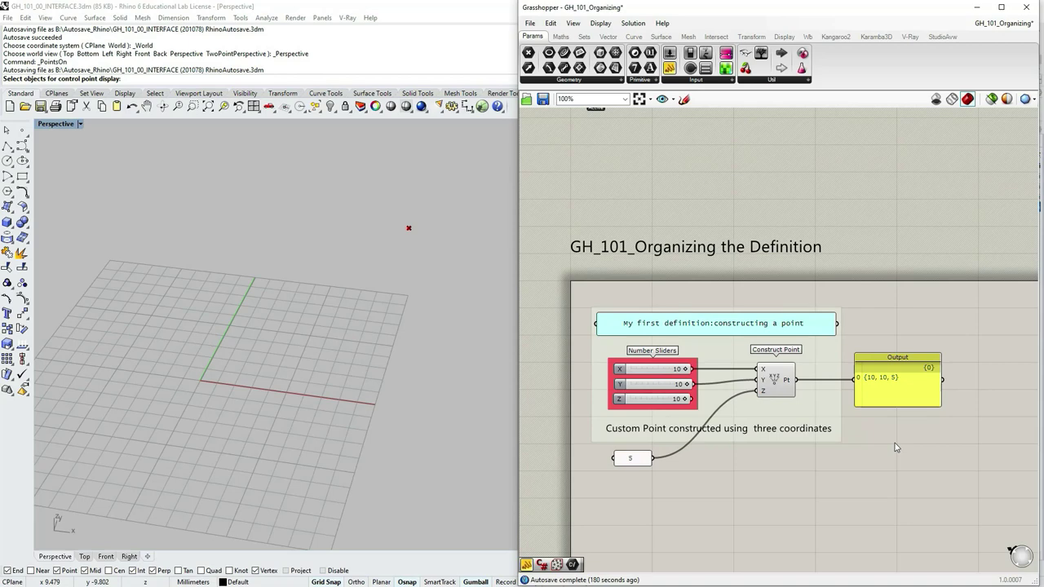
right_drag(895, 443, 871, 379)
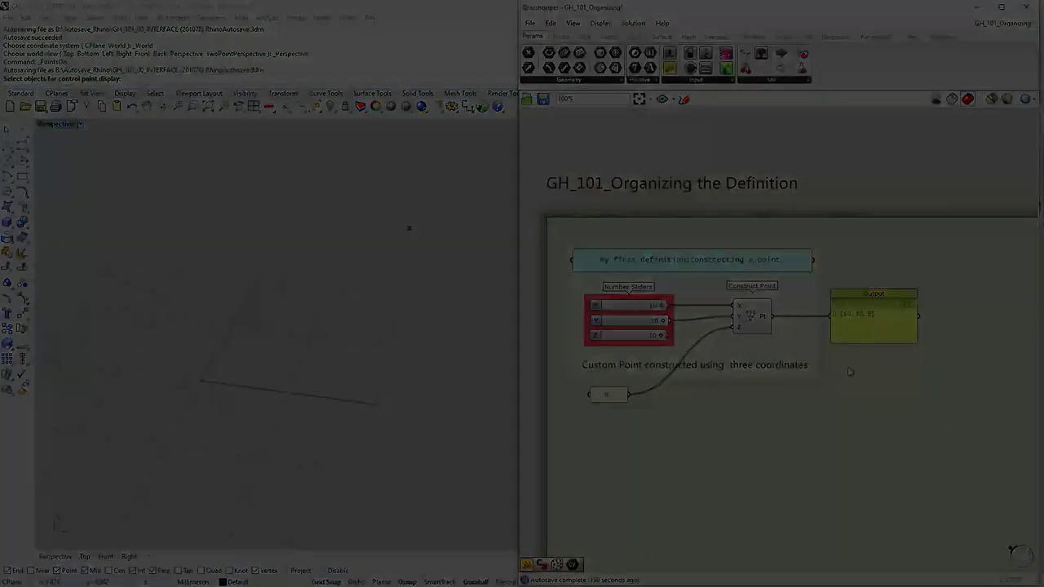